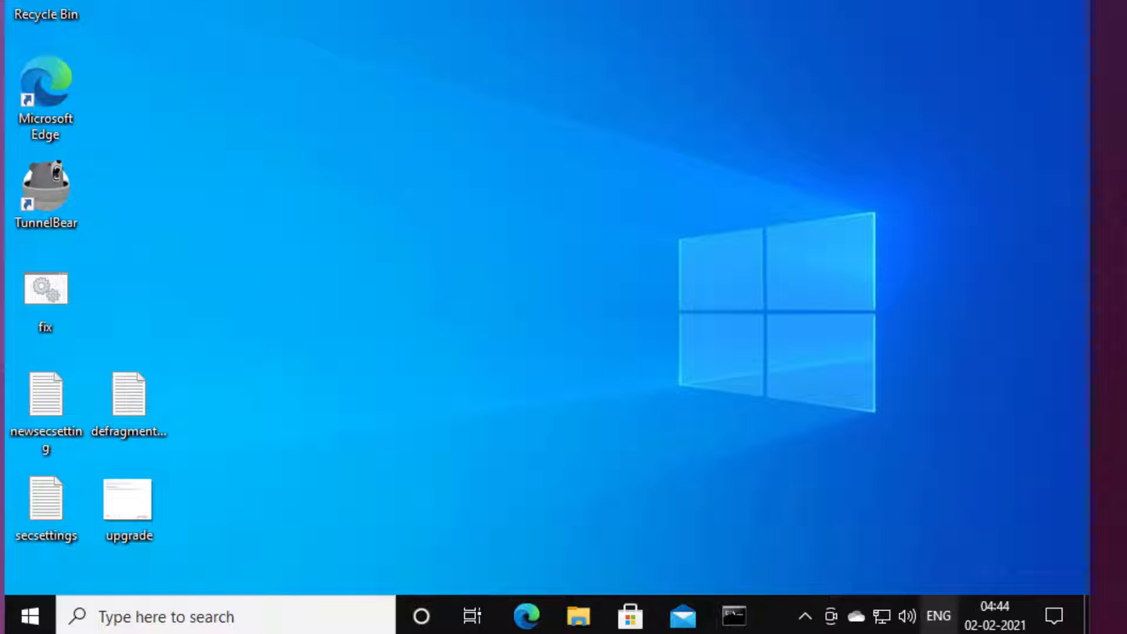
Launch Windows Settings from the Start menu and scroll its home page down to Privacy.
{"action": "left_click", "coordinate": [622, 312]}
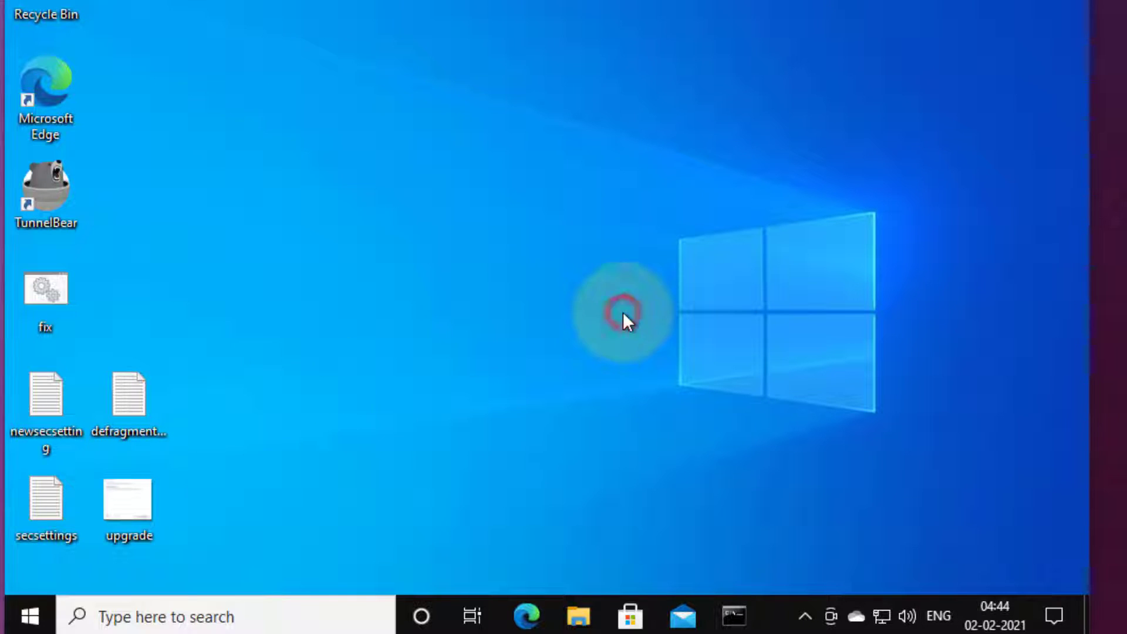
{"action": "left_click", "coordinate": [44, 611]}
{"action": "left_click", "coordinate": [31, 517]}
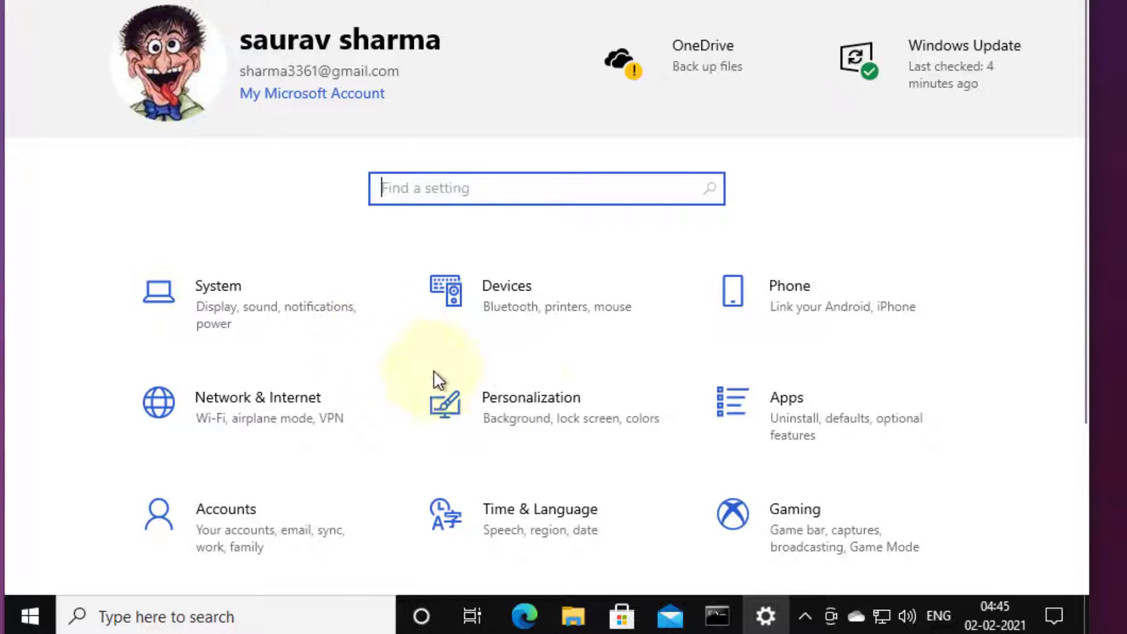
{"action": "scroll", "coordinate": [633, 404], "scroll_direction": "down", "scroll_amount": 3}
{"action": "scroll", "coordinate": [633, 411], "scroll_direction": "down", "scroll_amount": 1}
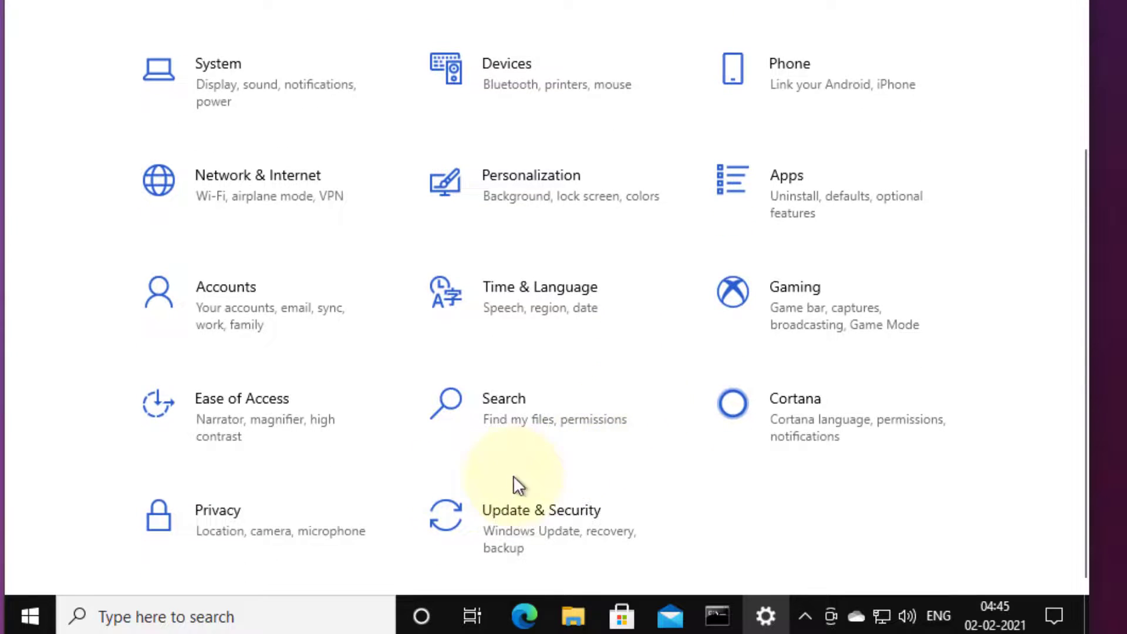
In Privacy > General, turn off language-list access, app-launch tracking and suggested content.
{"action": "left_click", "coordinate": [251, 527]}
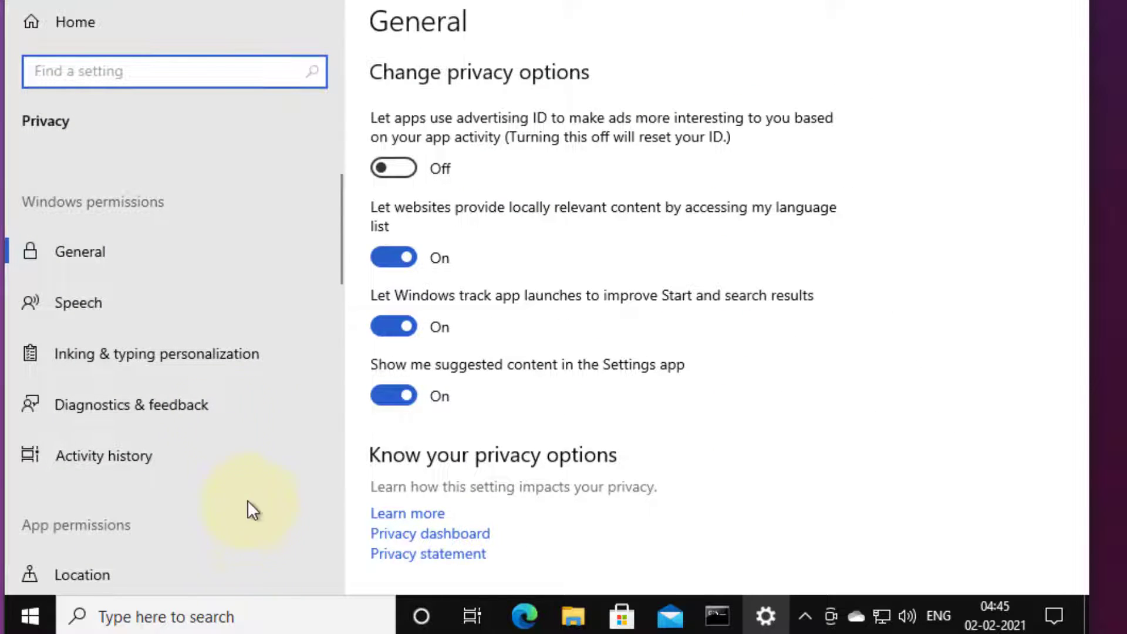
{"action": "left_click", "coordinate": [122, 255]}
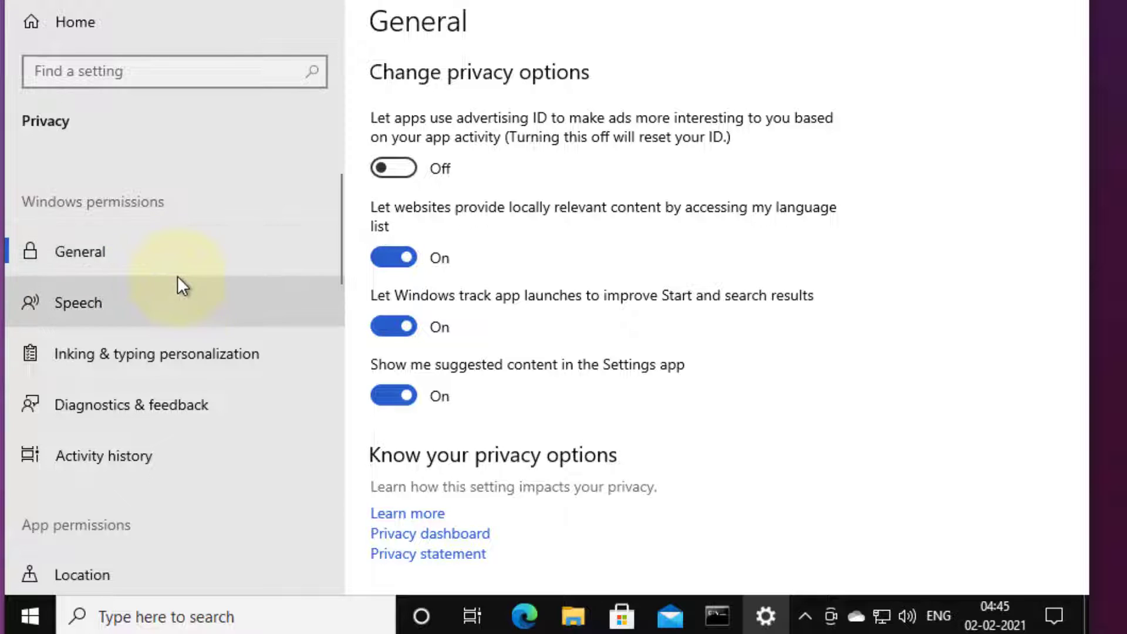
{"action": "left_click", "coordinate": [388, 268]}
{"action": "left_click", "coordinate": [388, 326]}
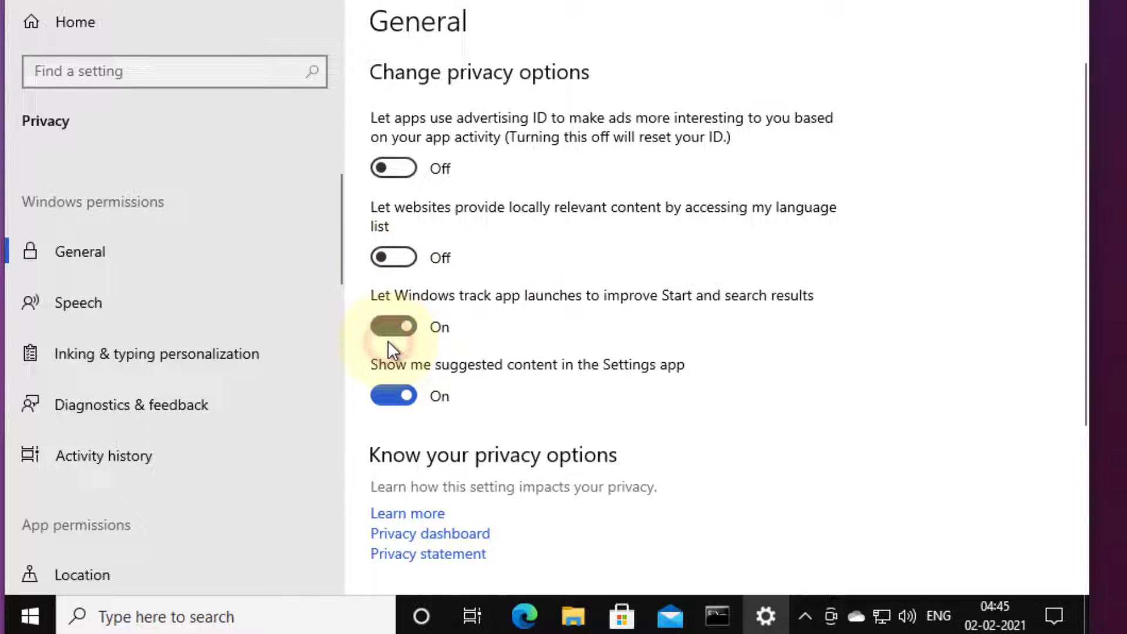
{"action": "left_click", "coordinate": [385, 404]}
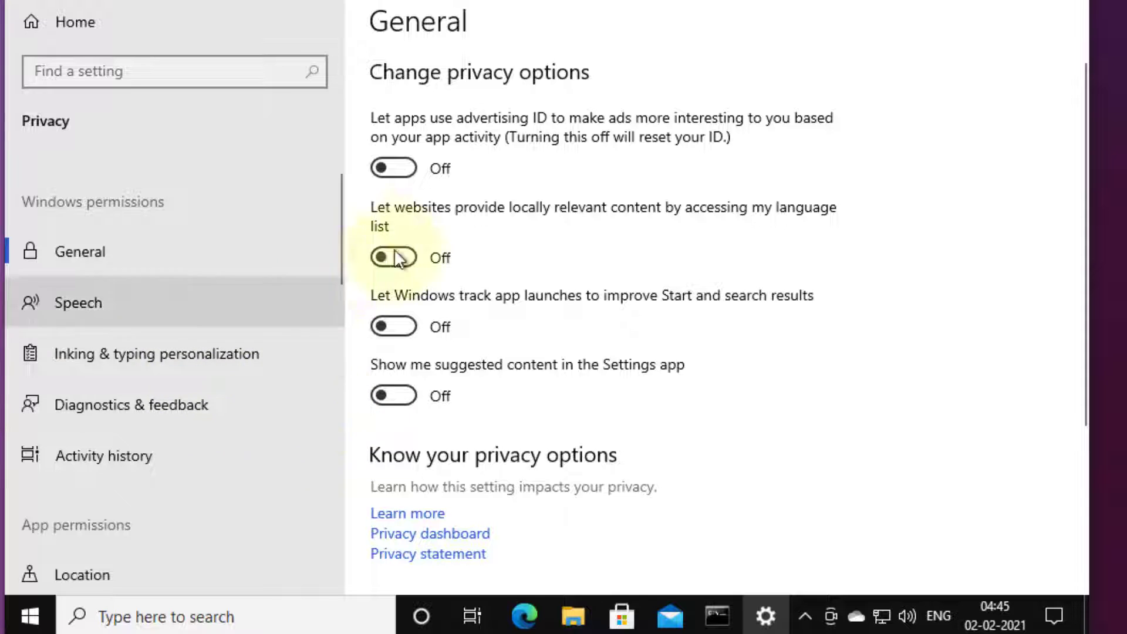
Turn off inking and typing personalization.
{"action": "left_click", "coordinate": [235, 311]}
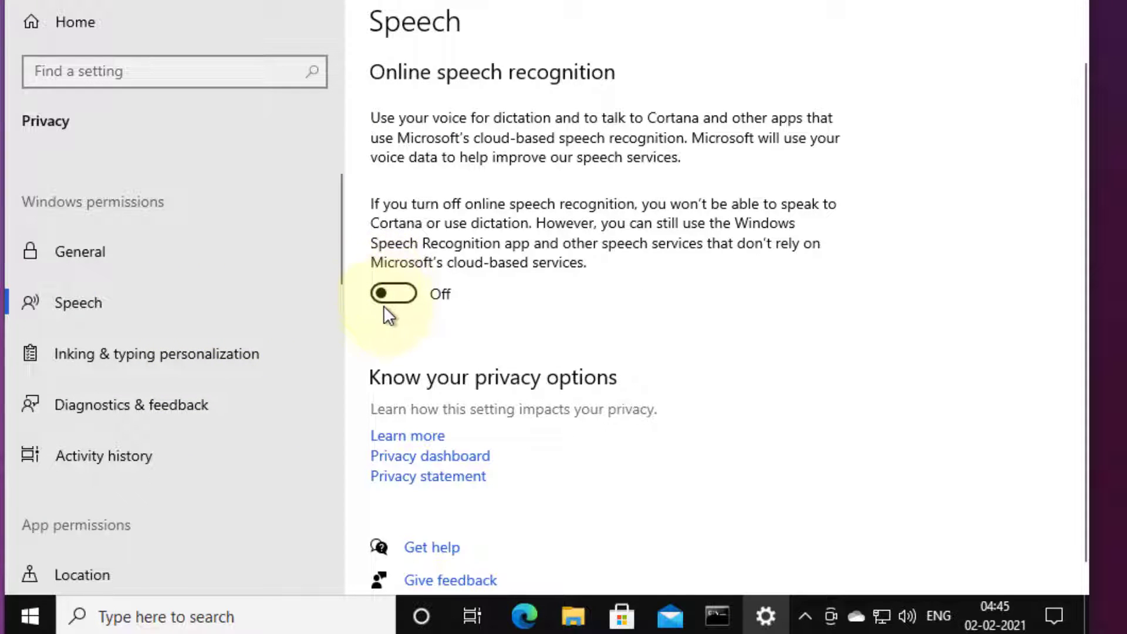
{"action": "left_click", "coordinate": [110, 352]}
{"action": "left_click", "coordinate": [396, 259]}
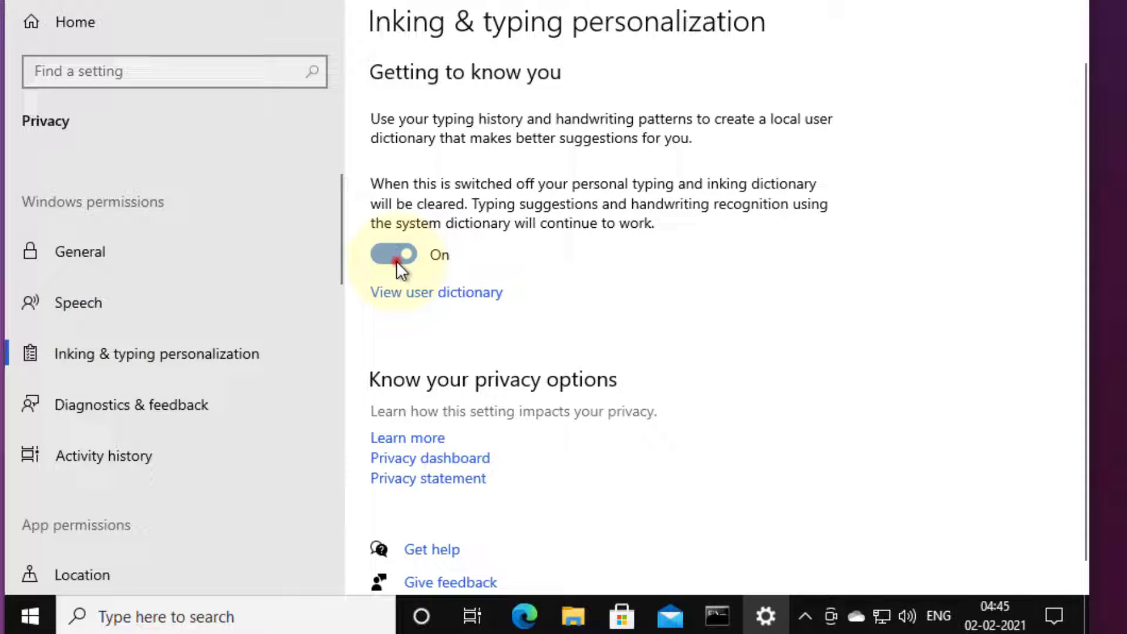
Block apps from accessing the call history.
{"action": "scroll", "coordinate": [217, 381], "scroll_direction": "down", "scroll_amount": 1}
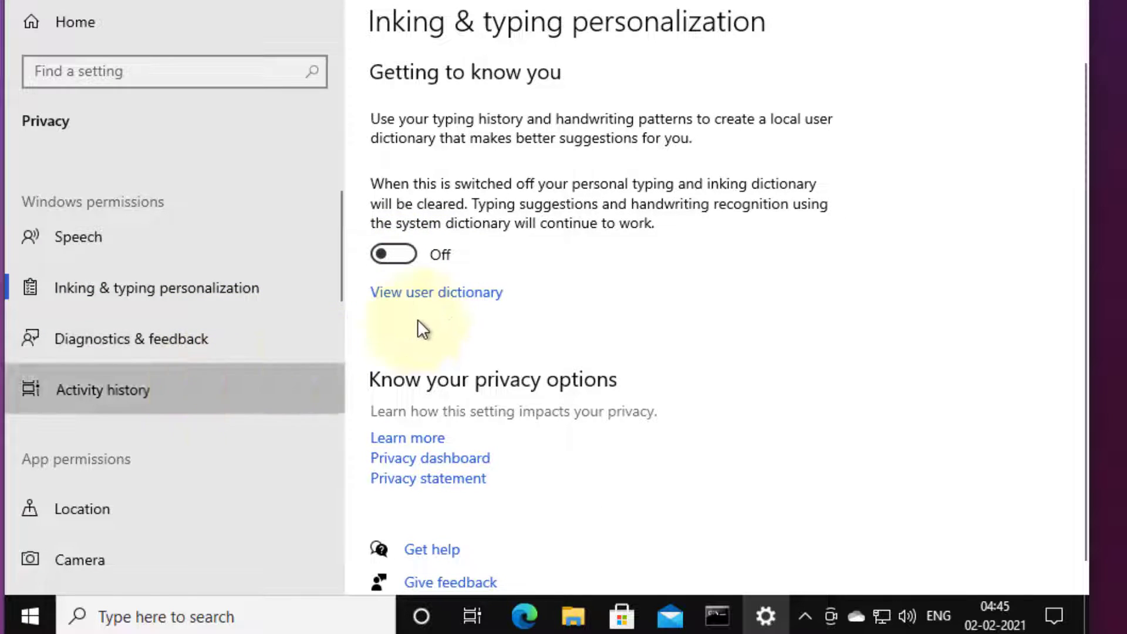
{"action": "scroll", "coordinate": [201, 354], "scroll_direction": "down", "scroll_amount": 1}
{"action": "scroll", "coordinate": [201, 354], "scroll_direction": "down", "scroll_amount": 2}
{"action": "scroll", "coordinate": [453, 381], "scroll_direction": "down", "scroll_amount": 2}
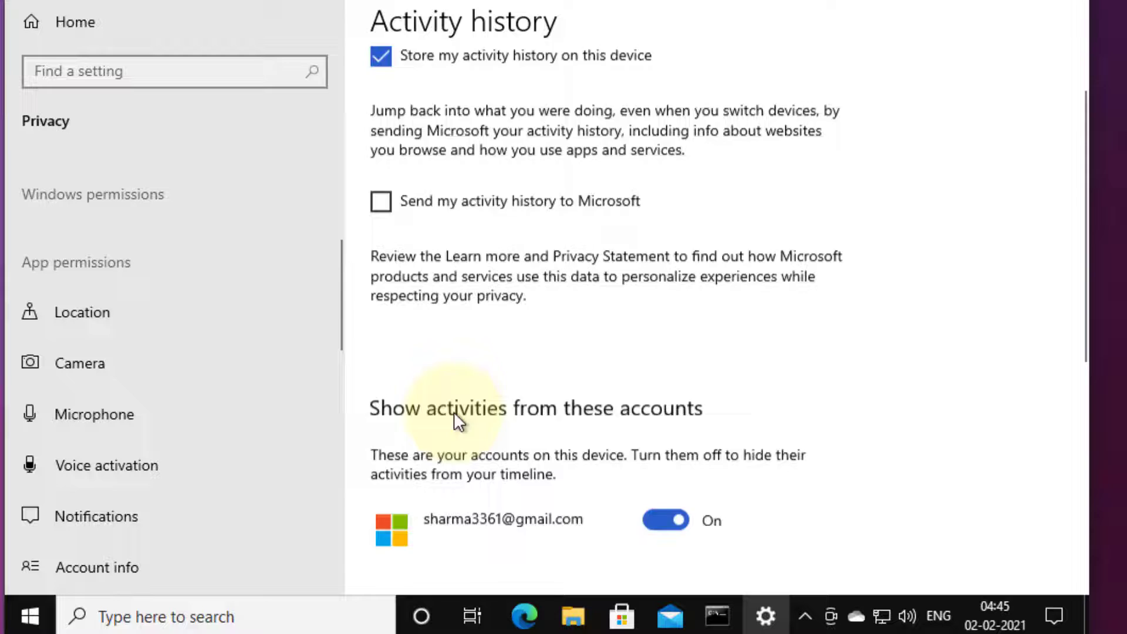
{"action": "scroll", "coordinate": [453, 411], "scroll_direction": "down", "scroll_amount": 5}
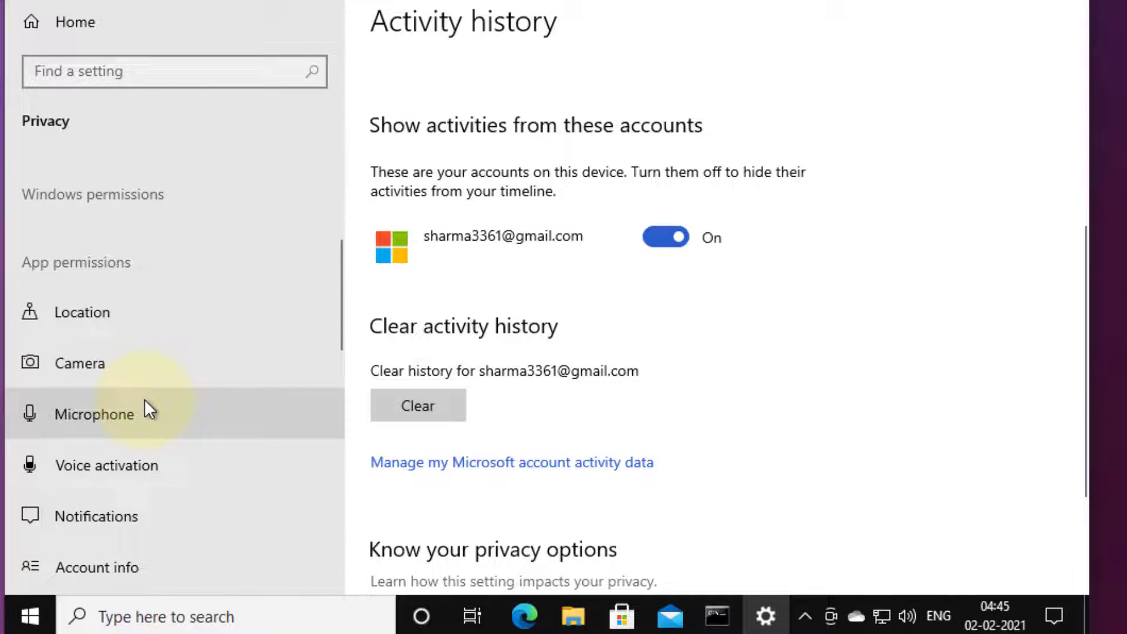
{"action": "scroll", "coordinate": [144, 399], "scroll_direction": "down", "scroll_amount": 2}
{"action": "scroll", "coordinate": [142, 418], "scroll_direction": "down", "scroll_amount": 2}
{"action": "scroll", "coordinate": [142, 437], "scroll_direction": "down", "scroll_amount": 1}
{"action": "scroll", "coordinate": [141, 438], "scroll_direction": "down", "scroll_amount": 4}
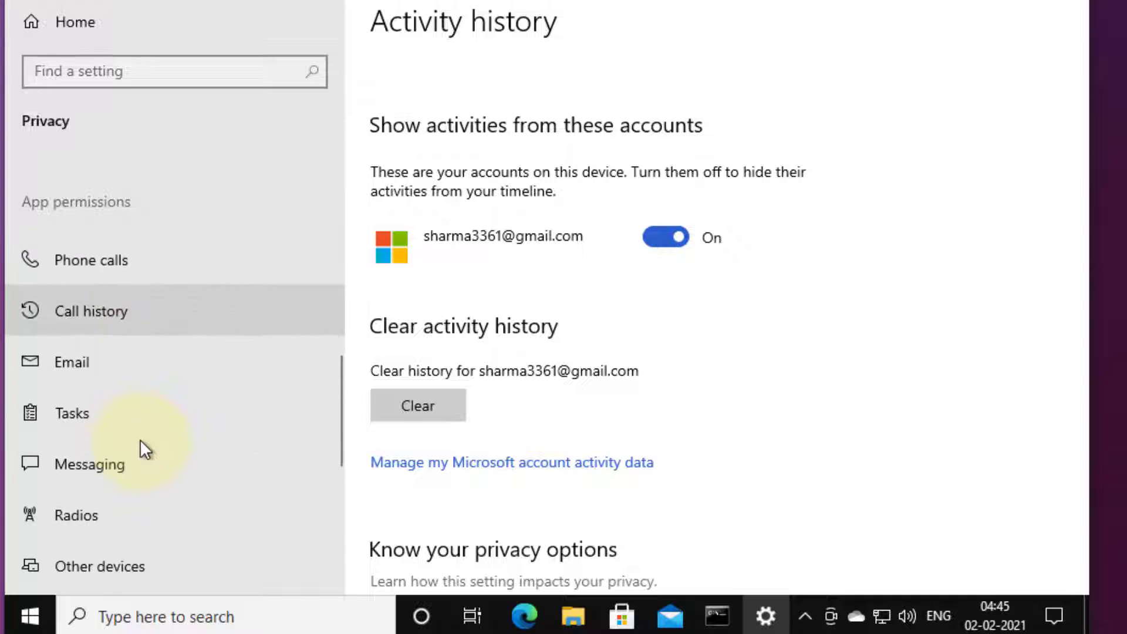
{"action": "left_click", "coordinate": [109, 309]}
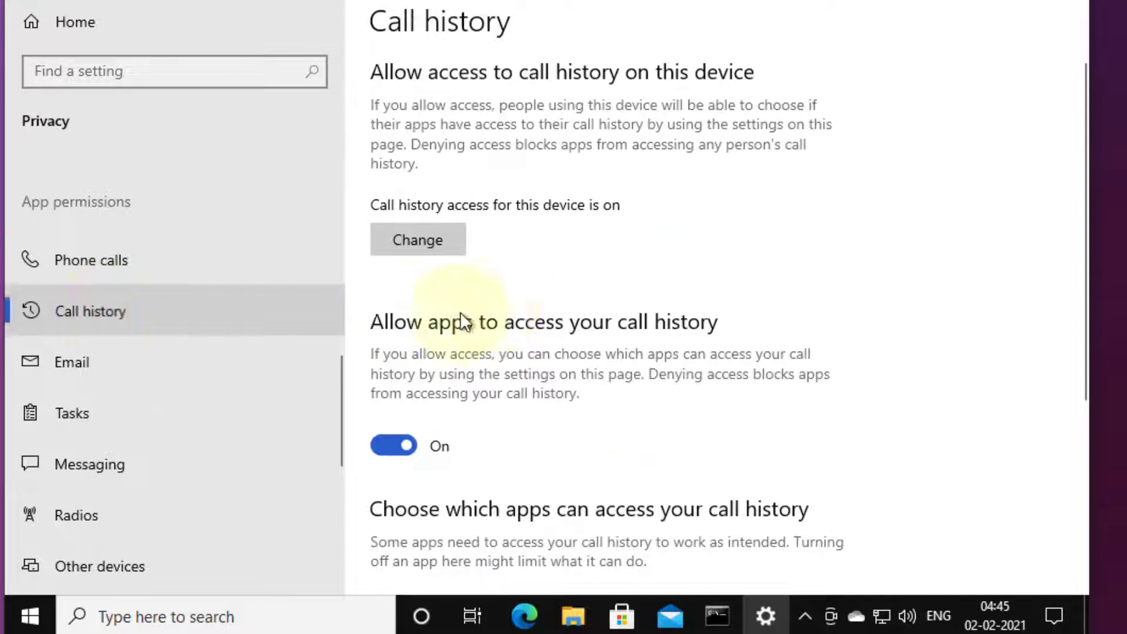
{"action": "left_click", "coordinate": [390, 446]}
Block apps from accessing email.
{"action": "left_click", "coordinate": [83, 369]}
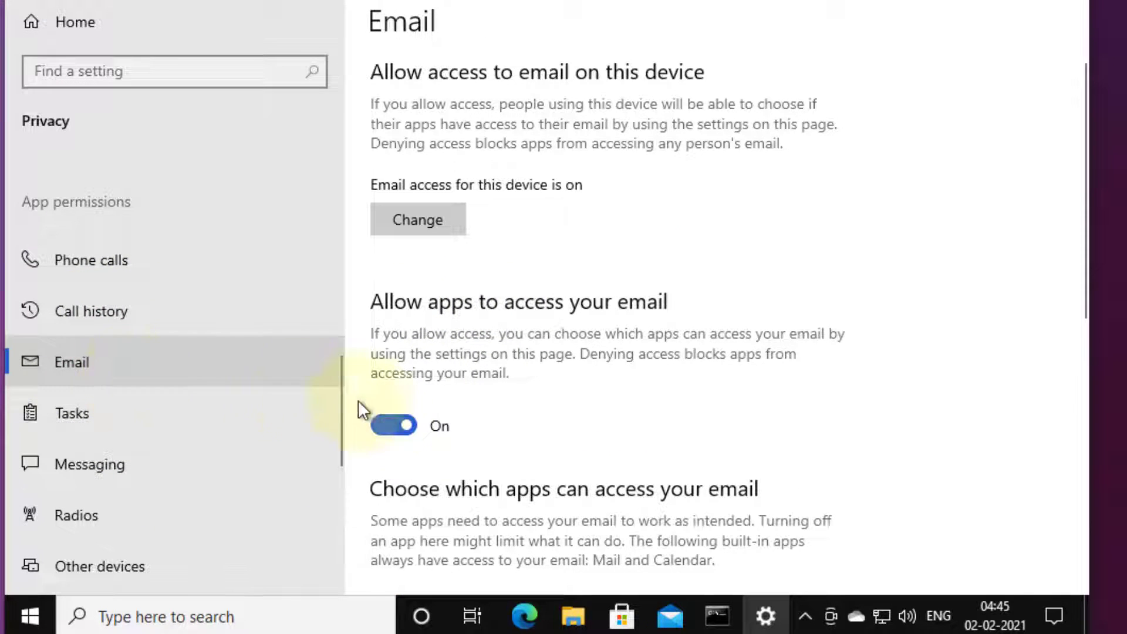
{"action": "left_click", "coordinate": [383, 421]}
{"action": "scroll", "coordinate": [149, 428], "scroll_direction": "down", "scroll_amount": 1}
{"action": "scroll", "coordinate": [147, 429], "scroll_direction": "down", "scroll_amount": 2}
{"action": "scroll", "coordinate": [147, 428], "scroll_direction": "down", "scroll_amount": 2}
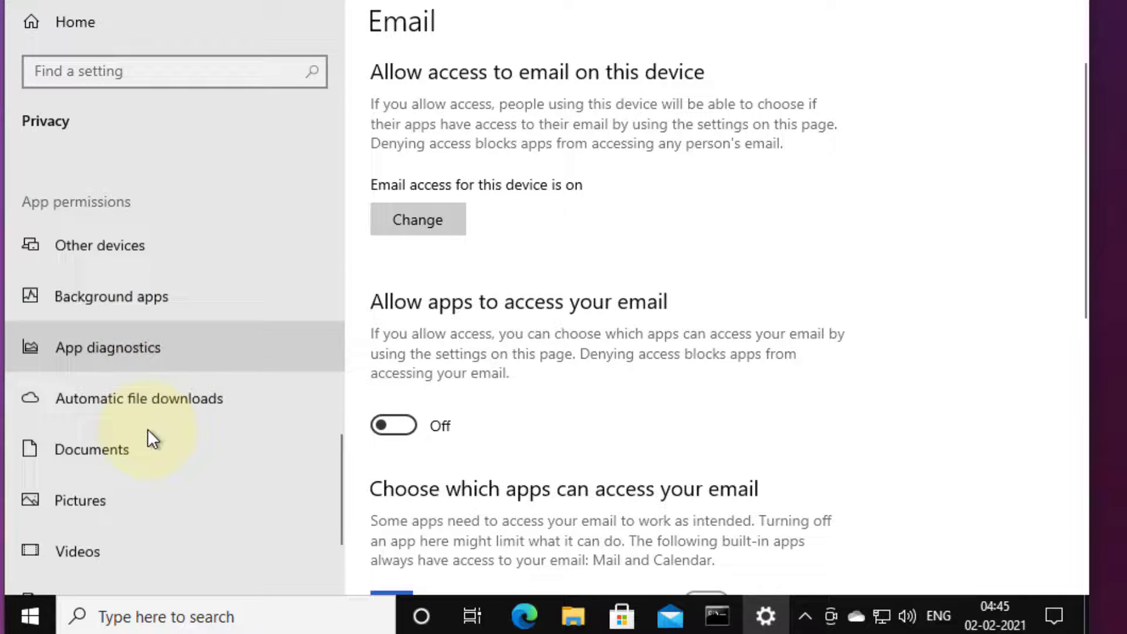
{"action": "scroll", "coordinate": [147, 429], "scroll_direction": "down", "scroll_amount": 2}
{"action": "scroll", "coordinate": [146, 429], "scroll_direction": "up", "scroll_amount": 3}
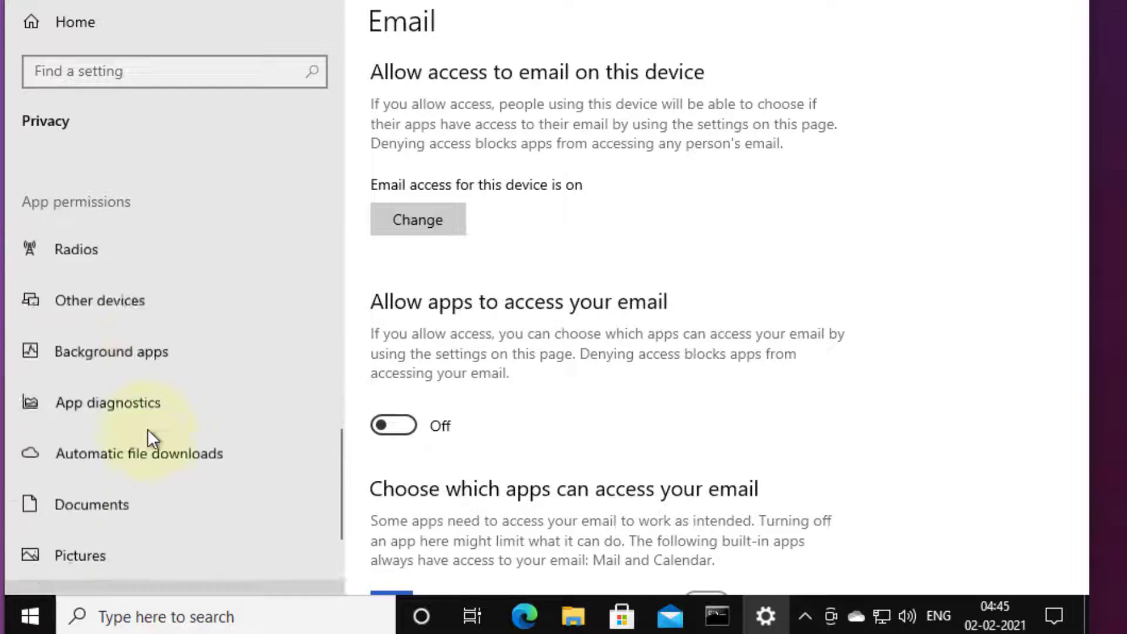
{"action": "scroll", "coordinate": [147, 428], "scroll_direction": "up", "scroll_amount": 2}
{"action": "scroll", "coordinate": [147, 429], "scroll_direction": "down", "scroll_amount": 1}
Stop 3D Viewer, Alarms & Clock and Calculator from running in the background.
{"action": "left_click", "coordinate": [150, 425]}
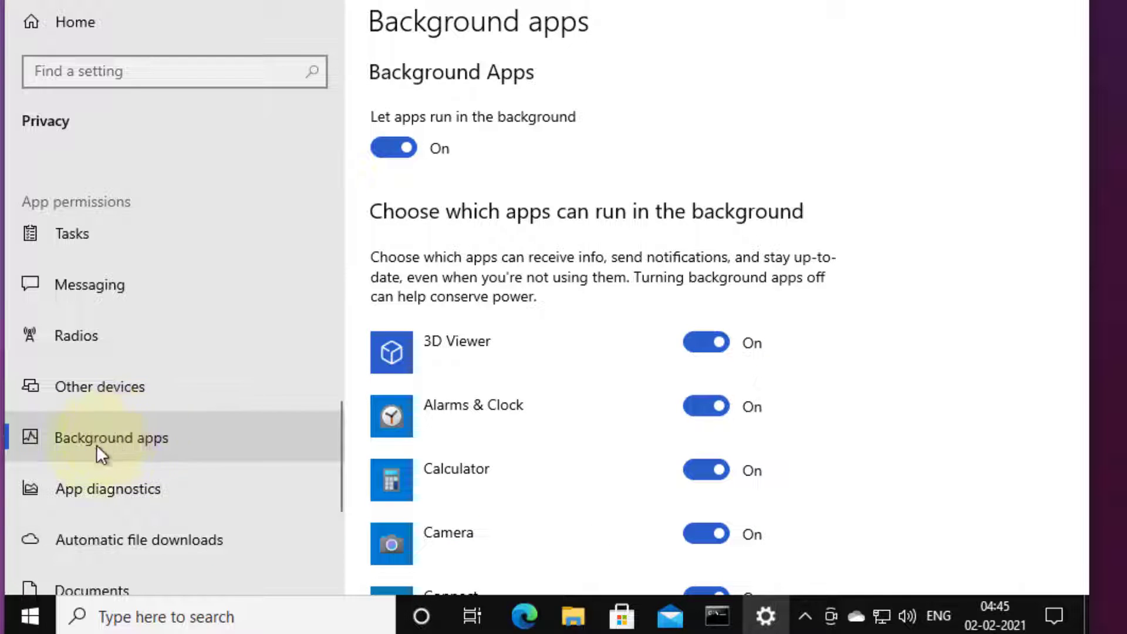
{"action": "left_click", "coordinate": [385, 150]}
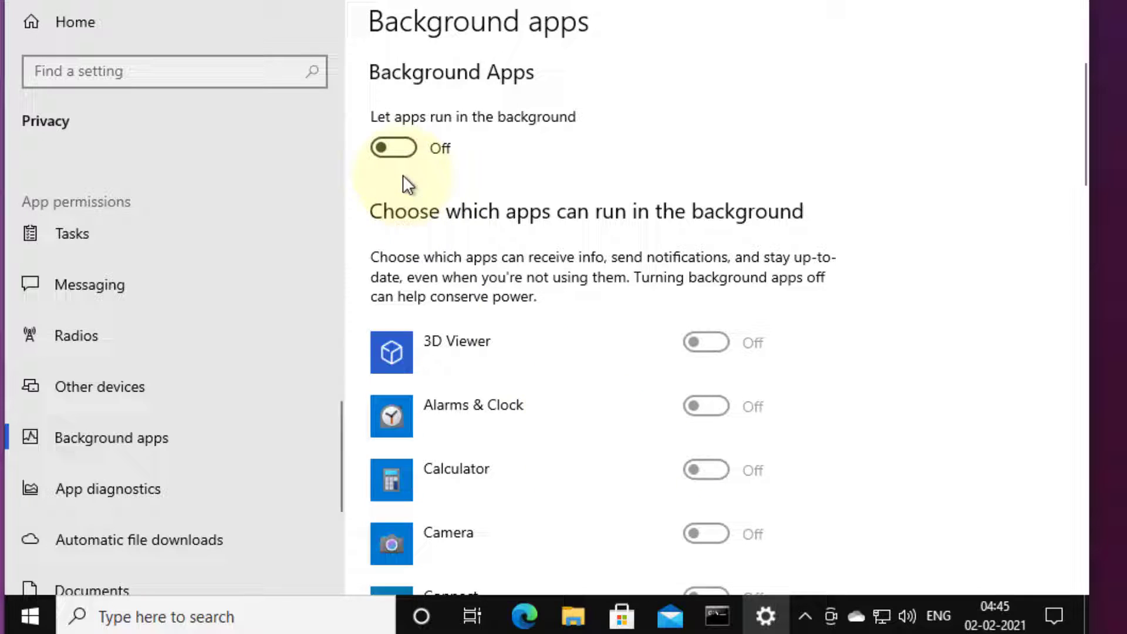
{"action": "left_click", "coordinate": [404, 148]}
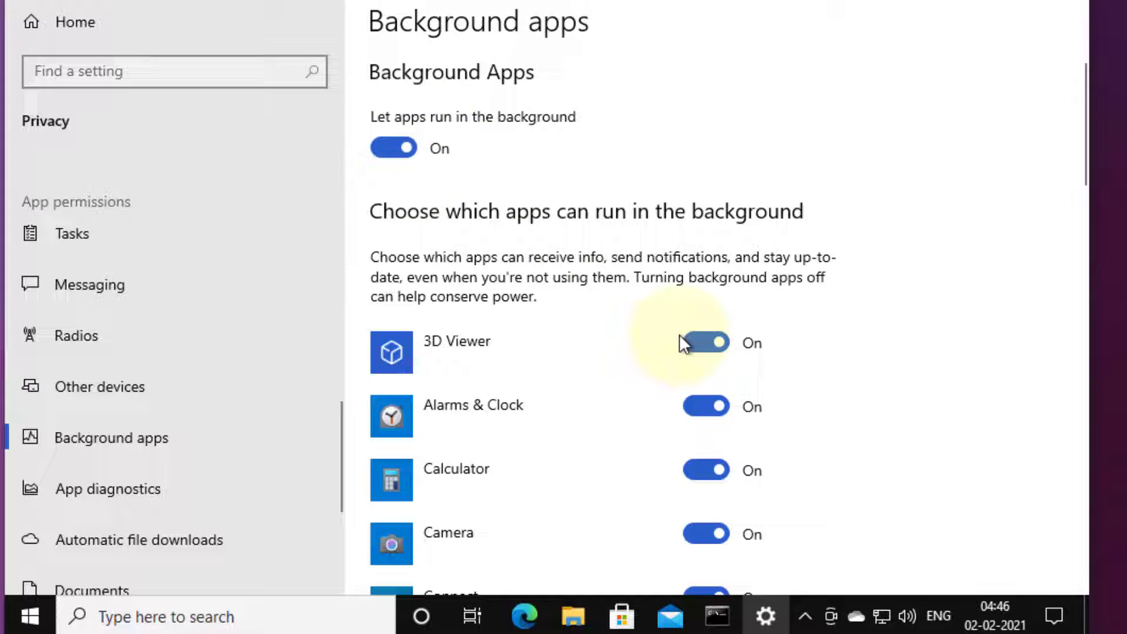
{"action": "left_click", "coordinate": [694, 341]}
{"action": "left_click", "coordinate": [694, 403]}
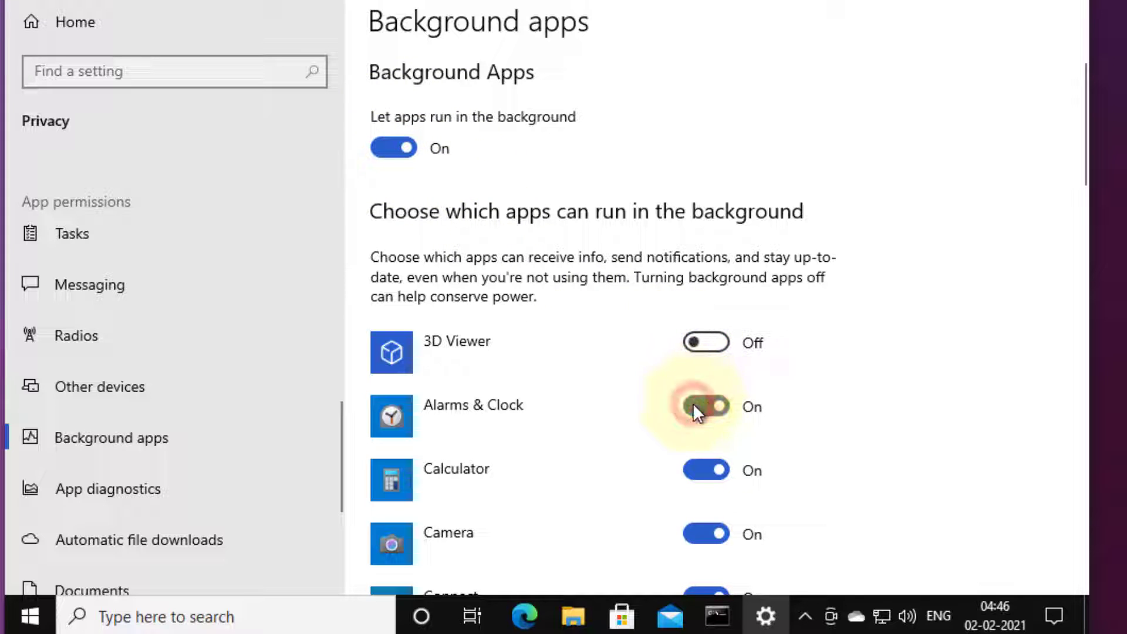
{"action": "left_click", "coordinate": [700, 478]}
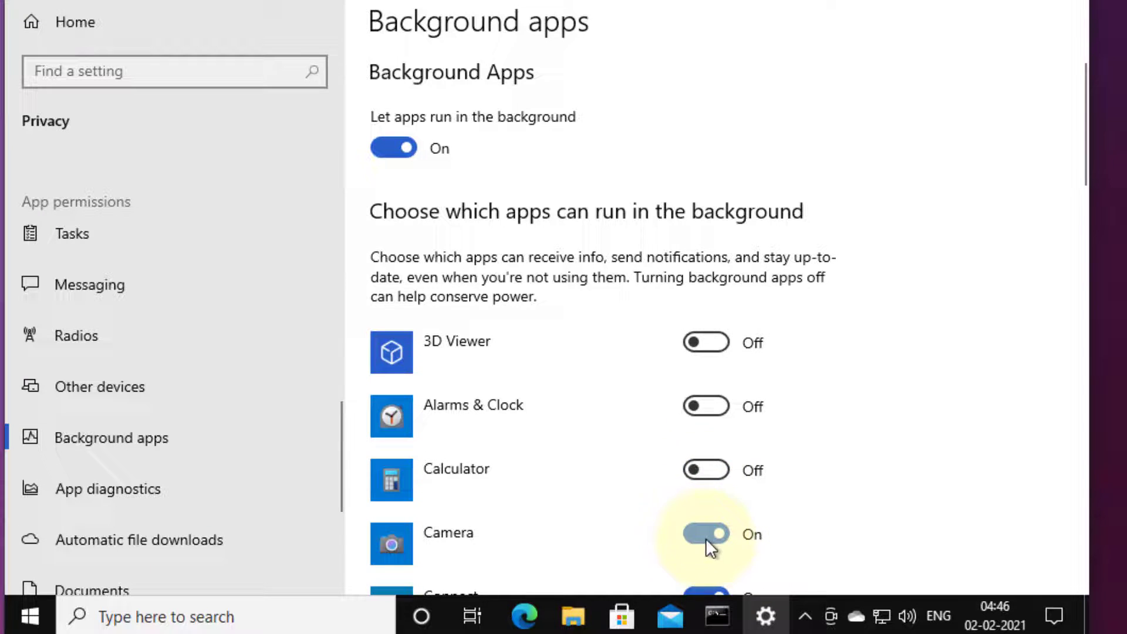
{"action": "scroll", "coordinate": [705, 538], "scroll_direction": "down", "scroll_amount": 3}
{"action": "left_click", "coordinate": [707, 499]}
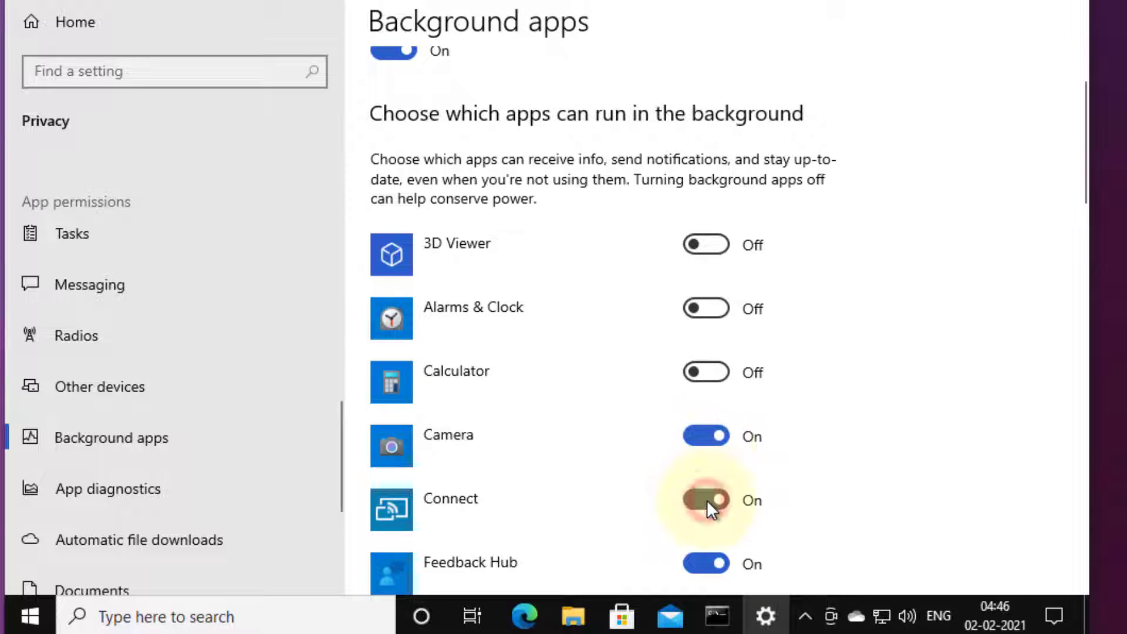
{"action": "left_click", "coordinate": [708, 499]}
{"action": "scroll", "coordinate": [587, 404], "scroll_direction": "up", "scroll_amount": 3}
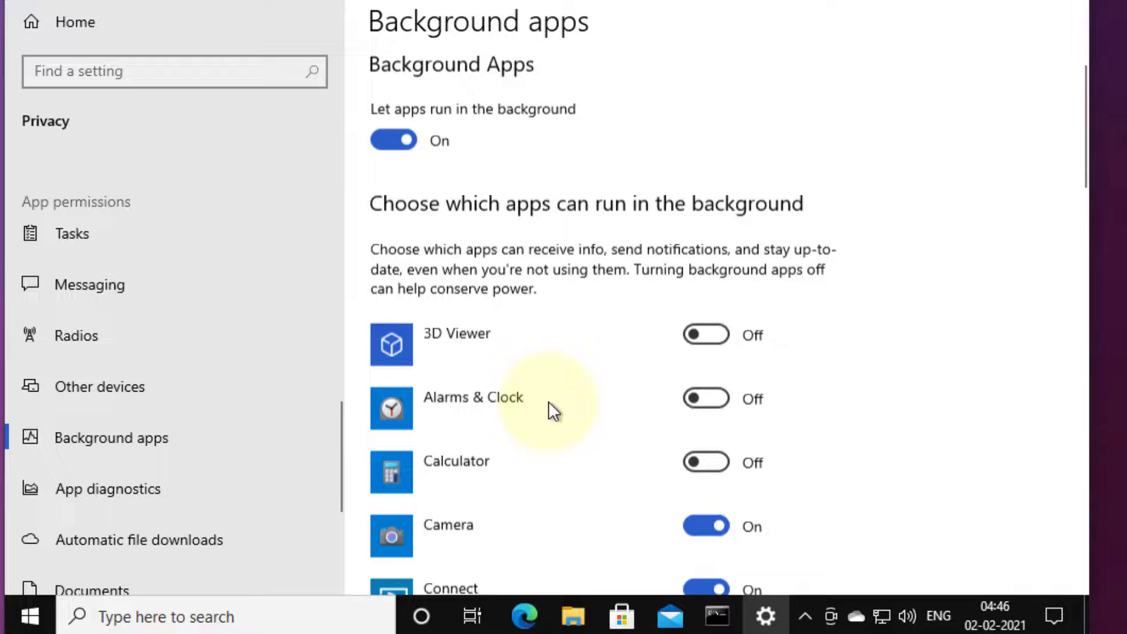
{"action": "left_click", "coordinate": [61, 21]}
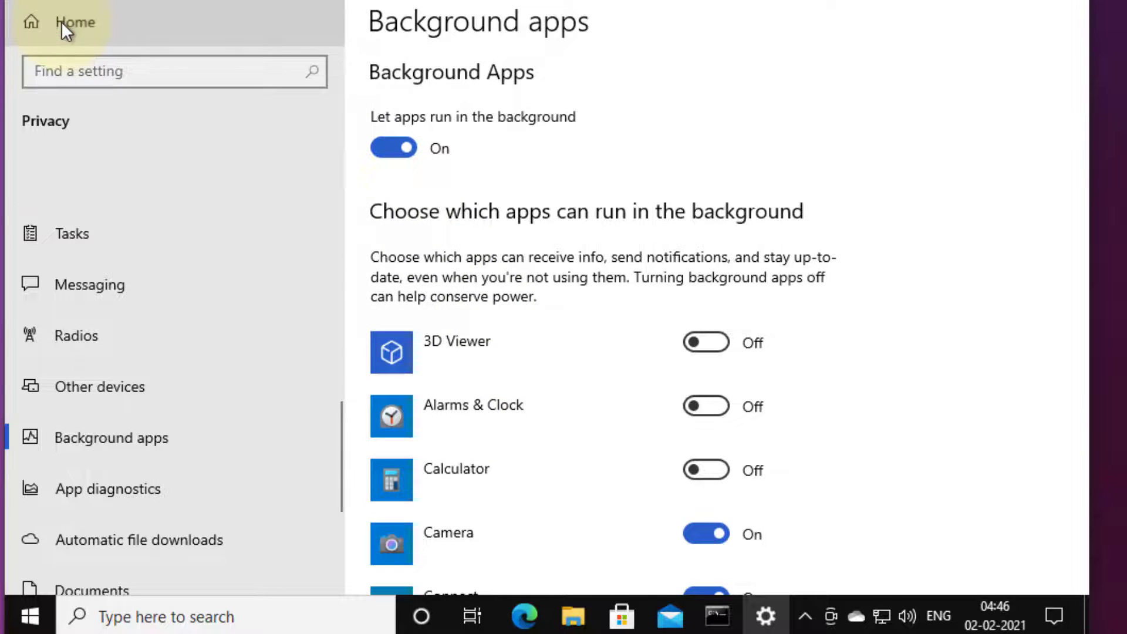
Close Settings, launch Services via a 'services' search, and select the Windows Search service.
{"action": "key", "text": "alt+F4"}
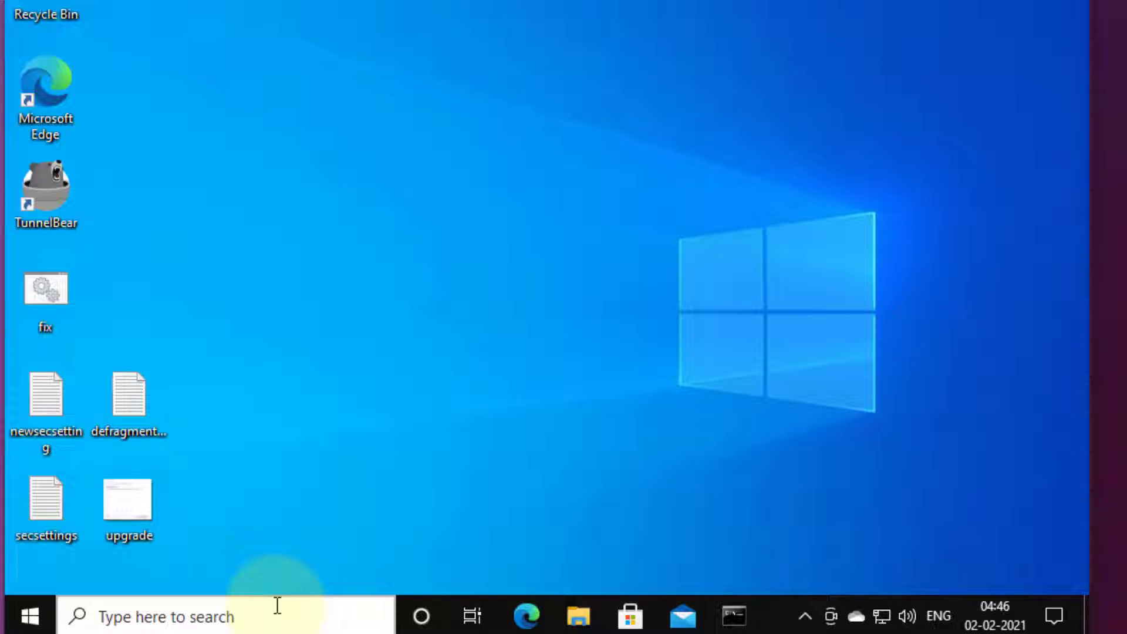
{"action": "left_click", "coordinate": [268, 618]}
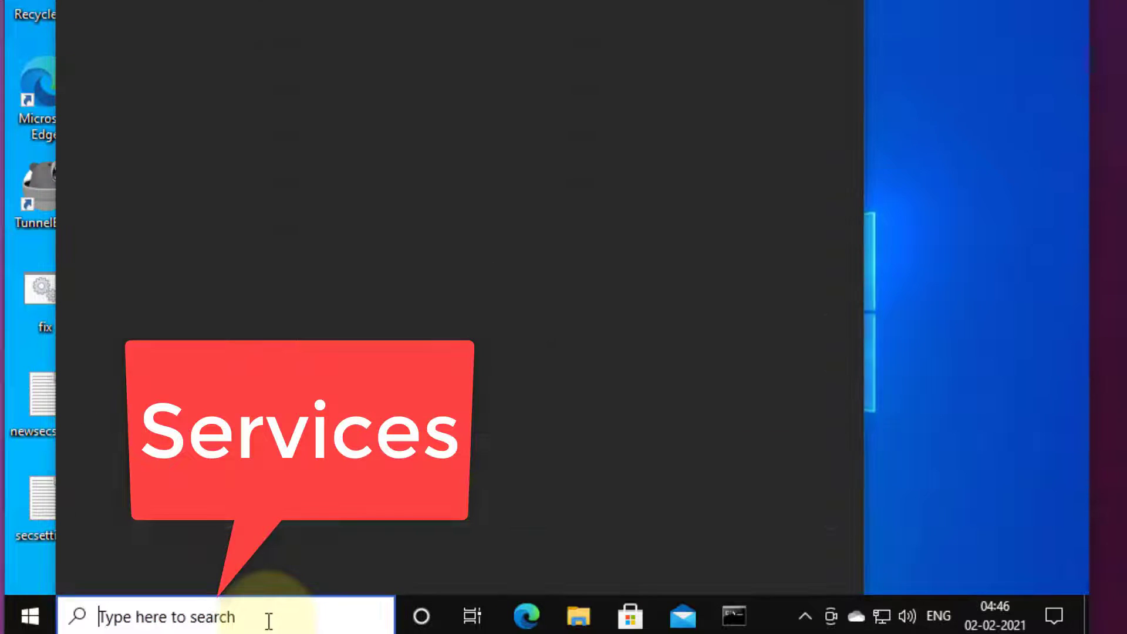
{"action": "type", "text": "services"}
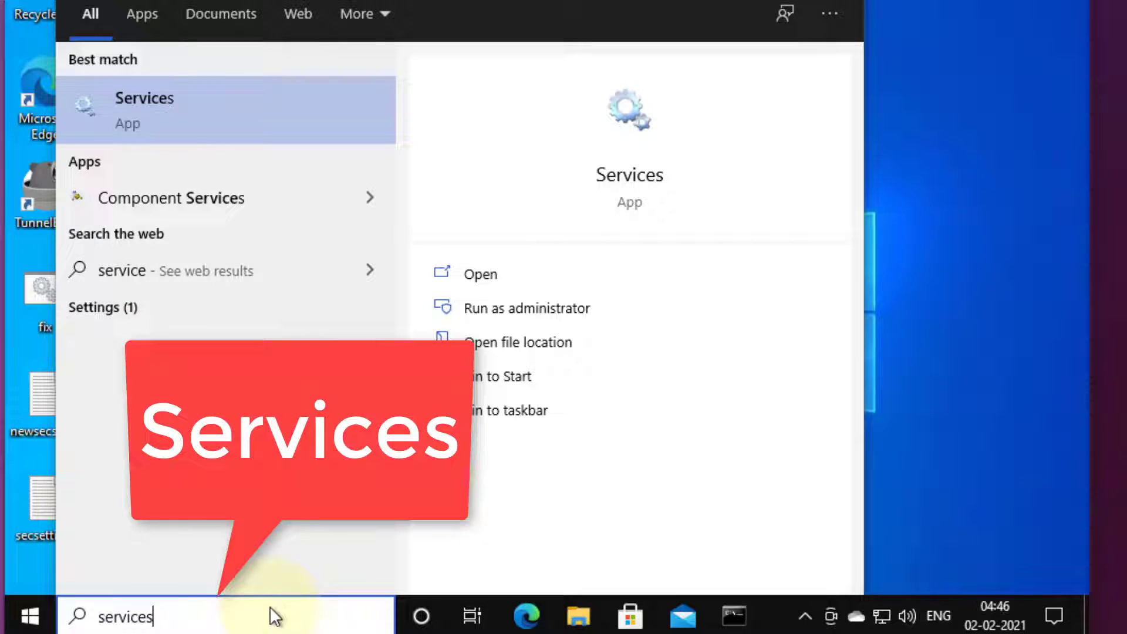
{"action": "left_click", "coordinate": [179, 121]}
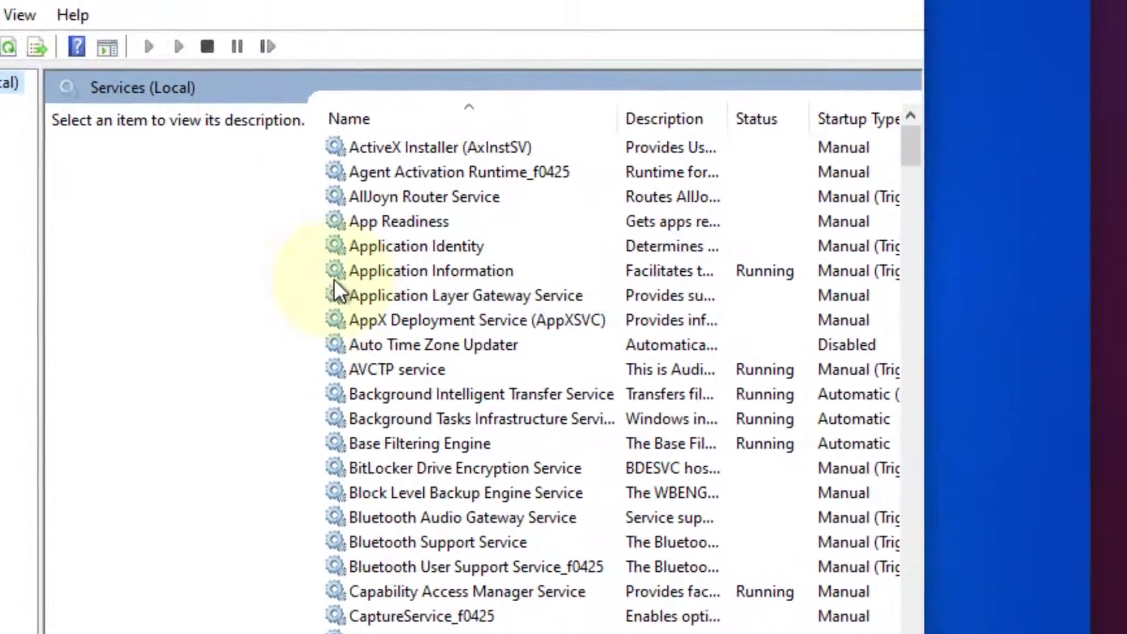
{"action": "left_click", "coordinate": [405, 322]}
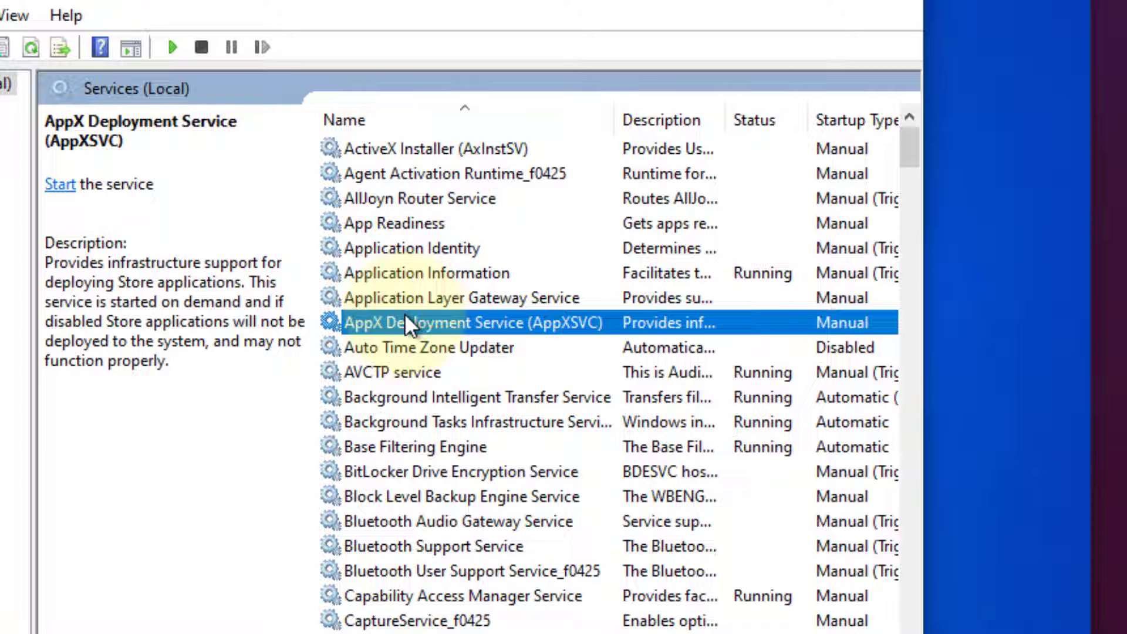
{"action": "type", "text": "windows se"}
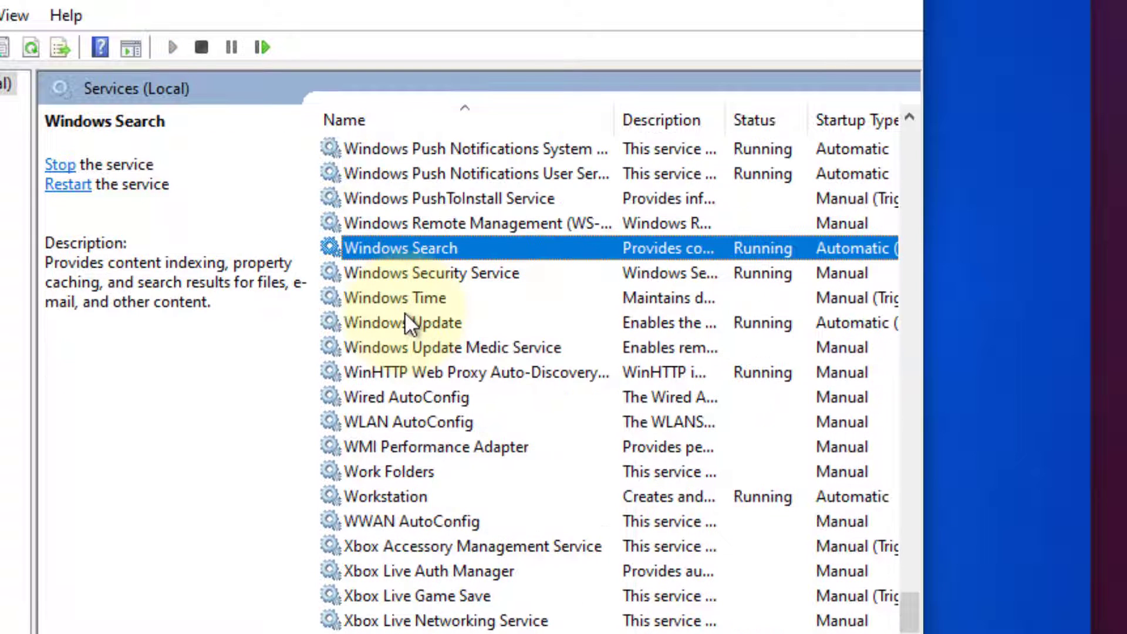
{"action": "left_click", "coordinate": [463, 246]}
Stop the Windows Search service and set its startup type to Disabled.
{"action": "double_click", "coordinate": [463, 247]}
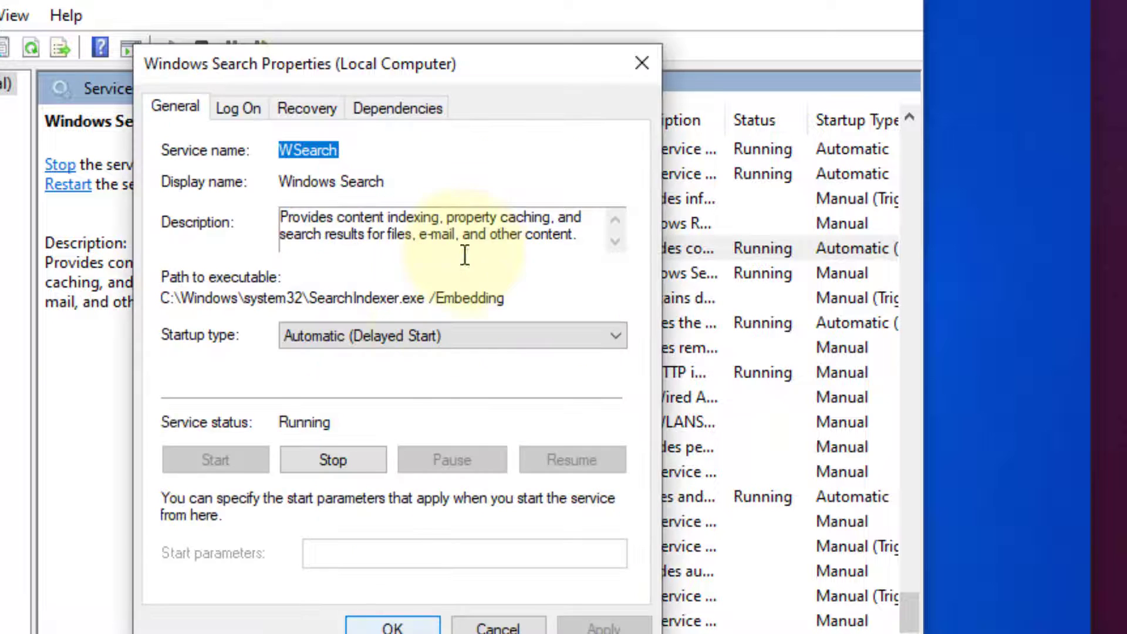
{"action": "left_click", "coordinate": [344, 459]}
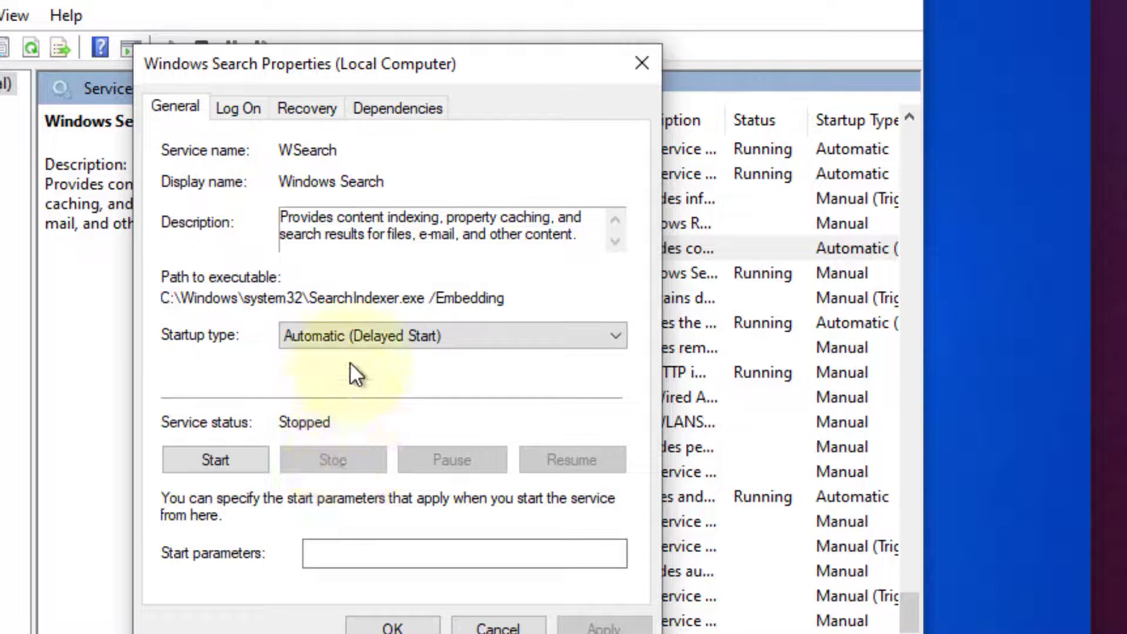
{"action": "left_click", "coordinate": [357, 336]}
{"action": "left_click", "coordinate": [340, 409]}
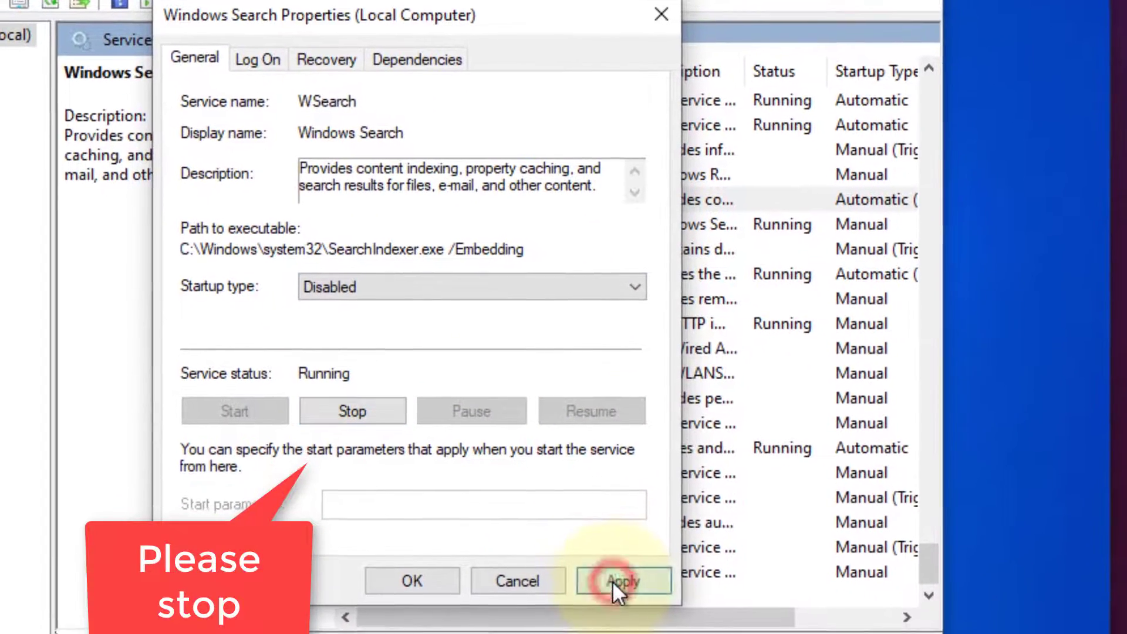
{"action": "left_click", "coordinate": [613, 581]}
{"action": "left_click", "coordinate": [426, 580]}
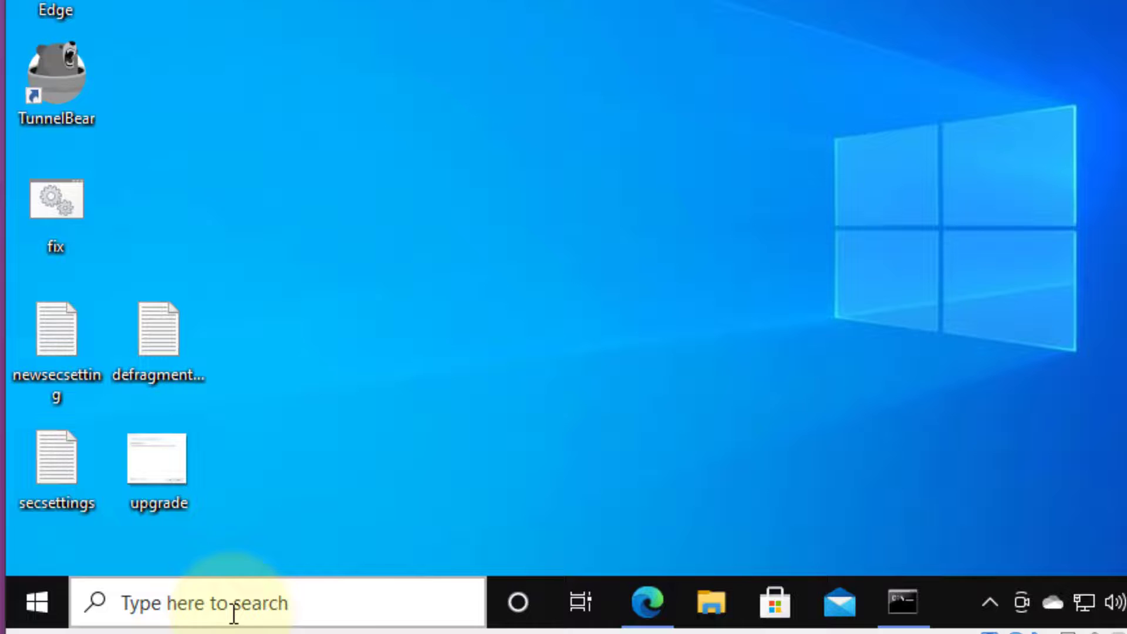
{"action": "left_click", "coordinate": [230, 620]}
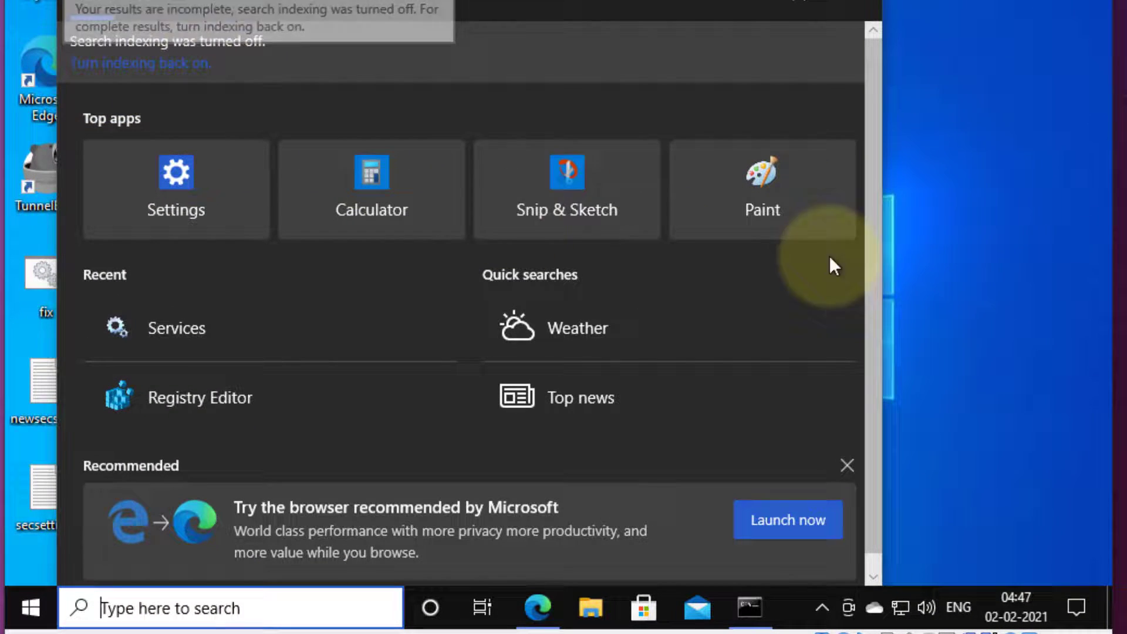
{"action": "left_click", "coordinate": [999, 250]}
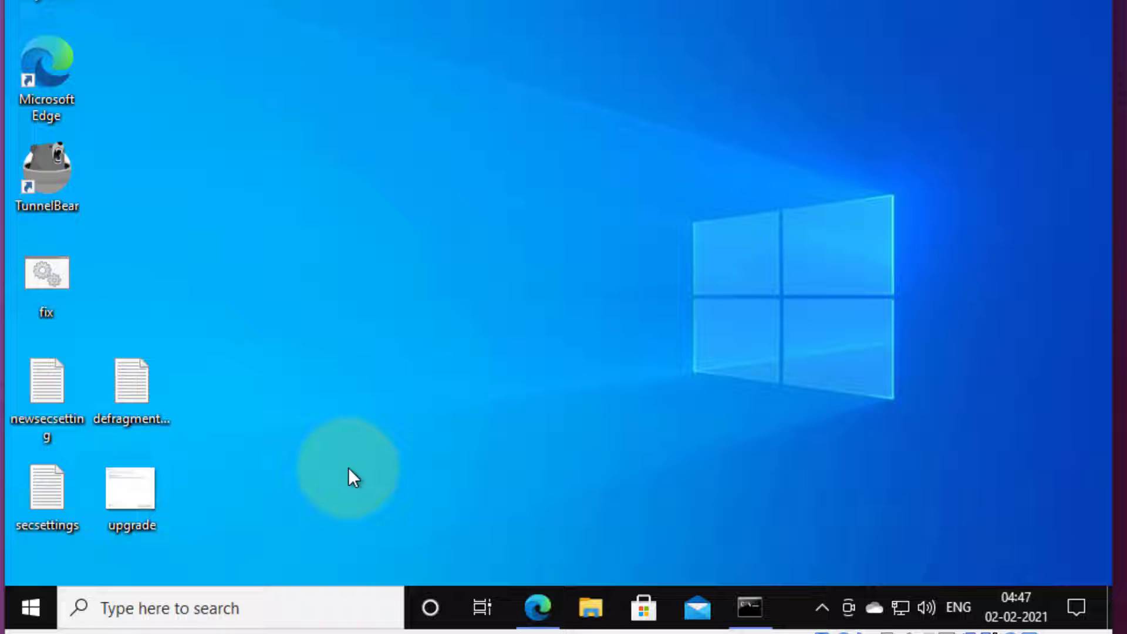
Launch Disk Cleanup with cleanmgr and tick Downloads and Temporary files.
{"action": "left_click", "coordinate": [268, 617]}
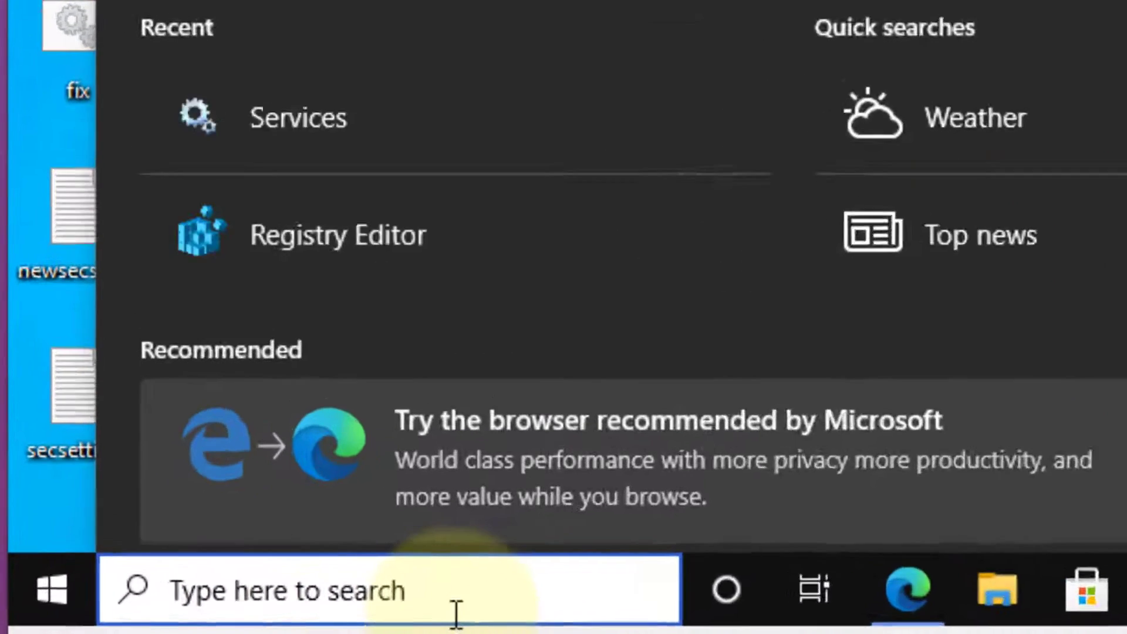
{"action": "type", "text": "cl"}
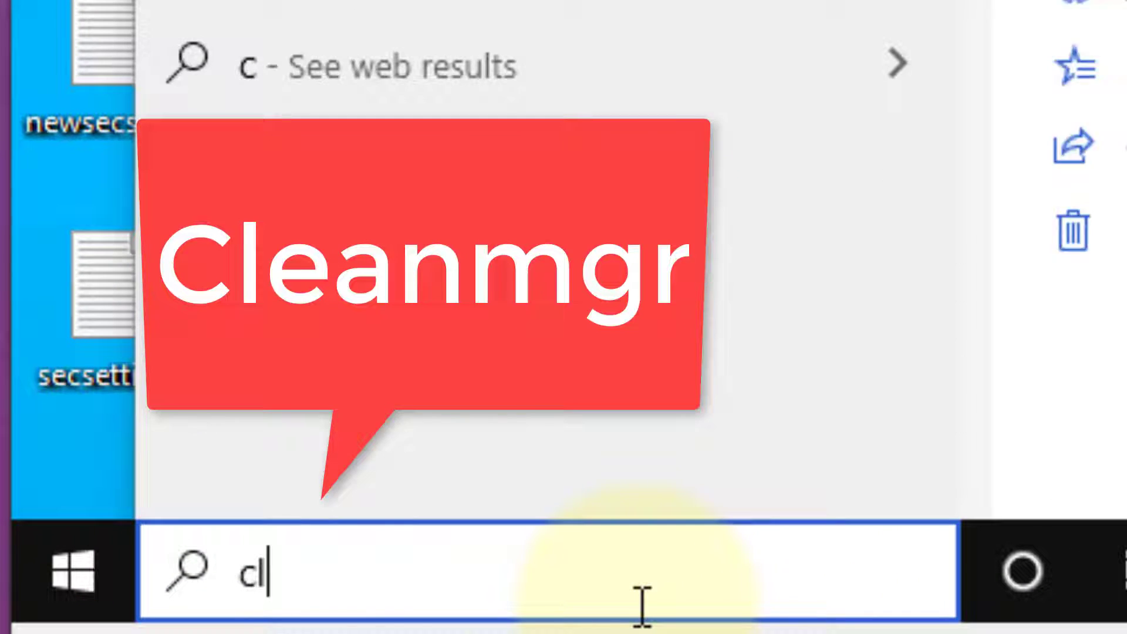
{"action": "type", "text": "eanmgr"}
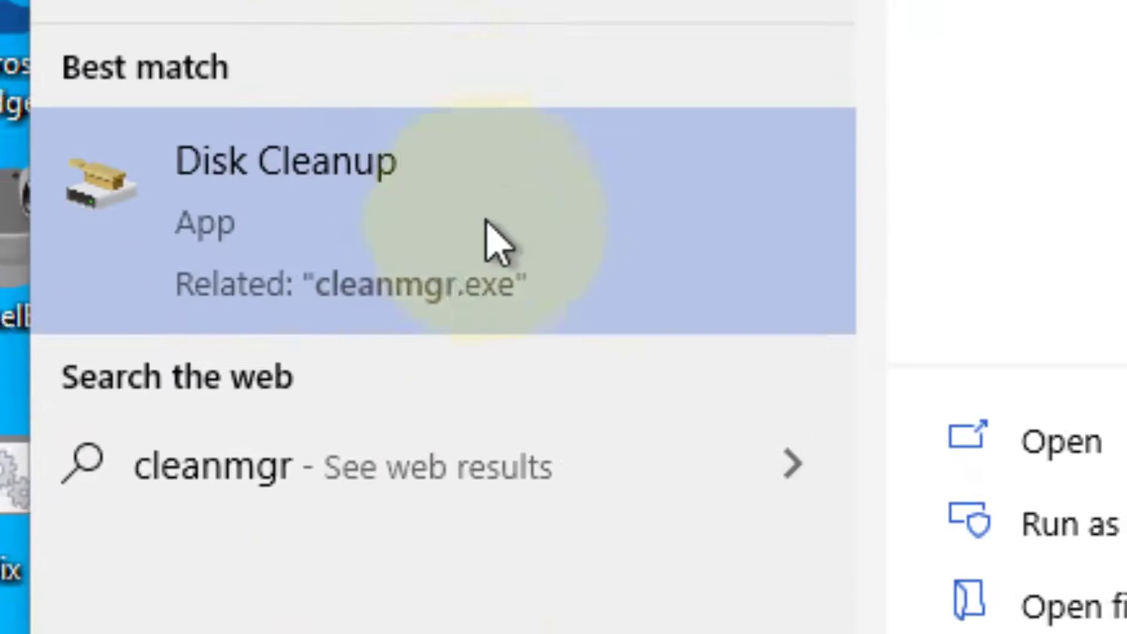
{"action": "left_click", "coordinate": [285, 168]}
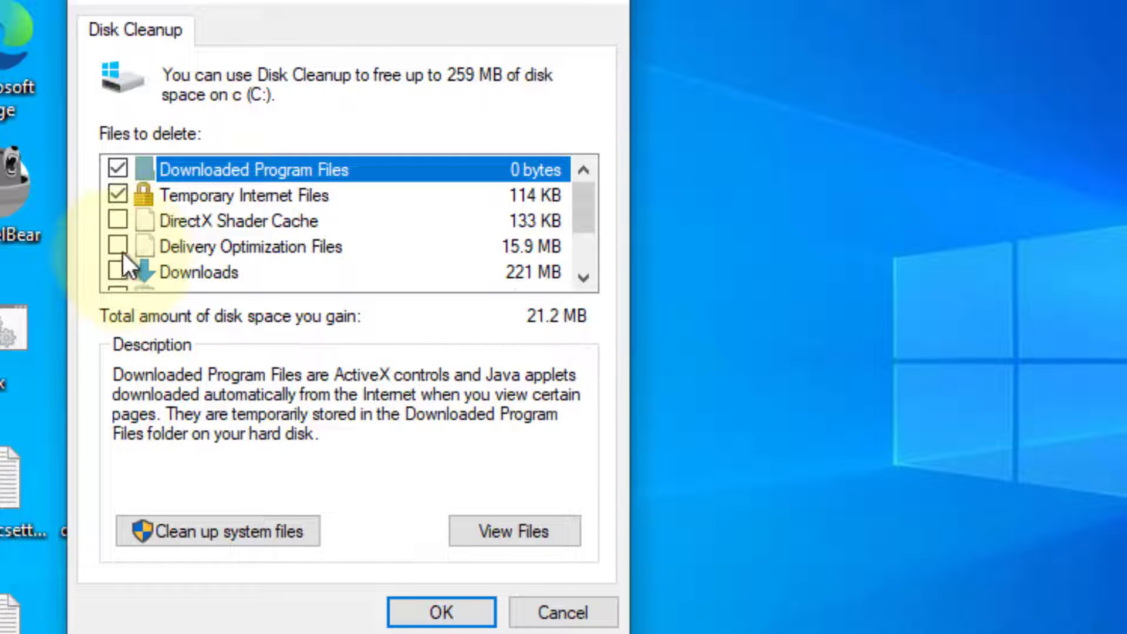
{"action": "left_click", "coordinate": [119, 270]}
{"action": "scroll", "coordinate": [123, 264], "scroll_direction": "down", "scroll_amount": 1}
{"action": "left_click", "coordinate": [118, 246]}
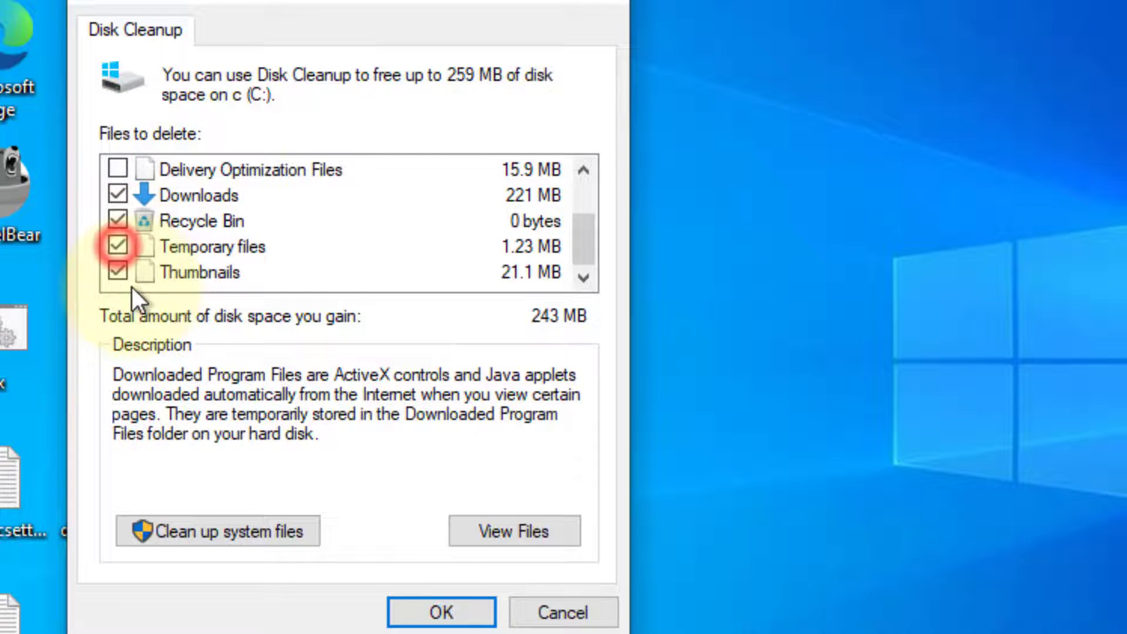
Rescan including system files, tick every category including Windows Update Cleanup, then close.
{"action": "left_click", "coordinate": [250, 530]}
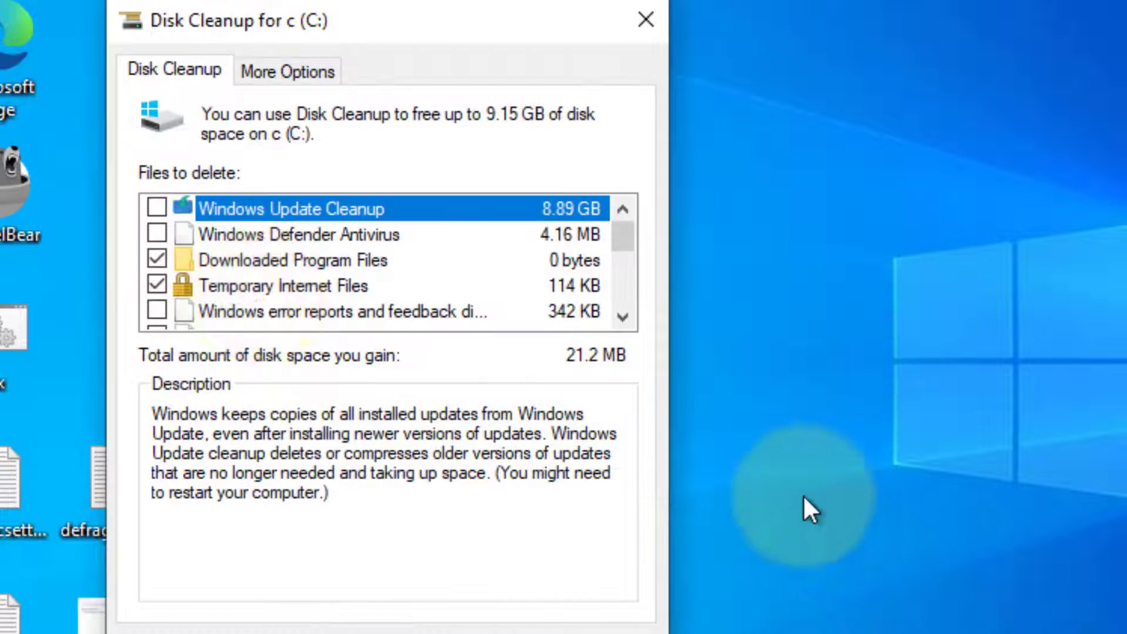
{"action": "left_click", "coordinate": [156, 207]}
{"action": "left_click", "coordinate": [156, 233]}
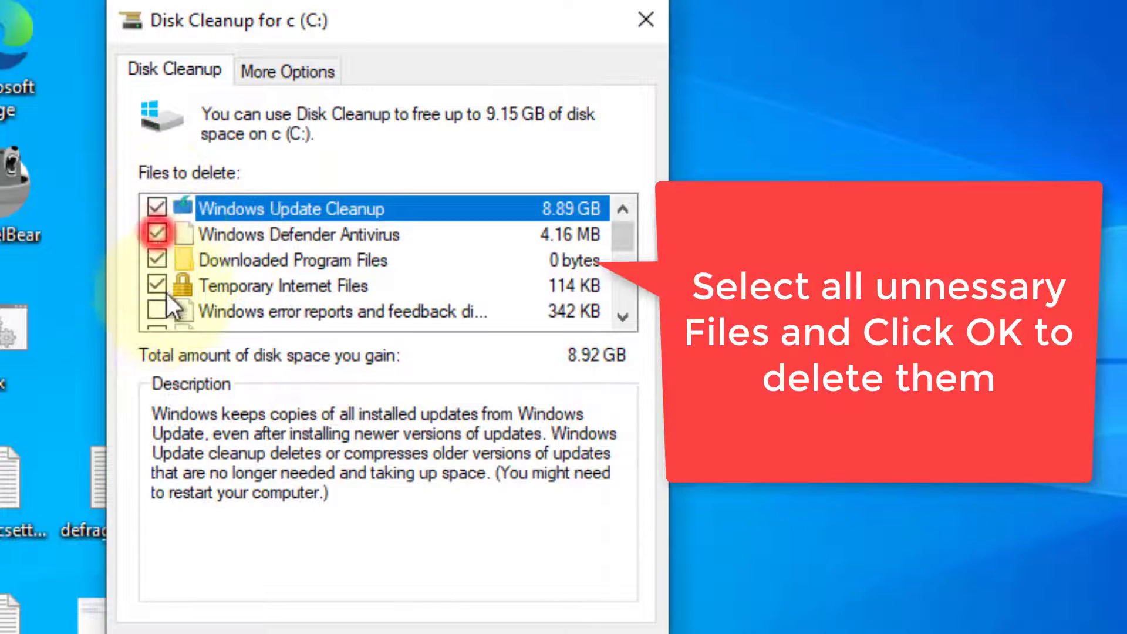
{"action": "scroll", "coordinate": [163, 276], "scroll_direction": "down", "scroll_amount": 2}
{"action": "left_click", "coordinate": [156, 260]}
{"action": "left_click", "coordinate": [156, 311]}
{"action": "scroll", "coordinate": [154, 294], "scroll_direction": "down", "scroll_amount": 1}
{"action": "left_click", "coordinate": [157, 286]}
{"action": "left_click", "coordinate": [156, 311]}
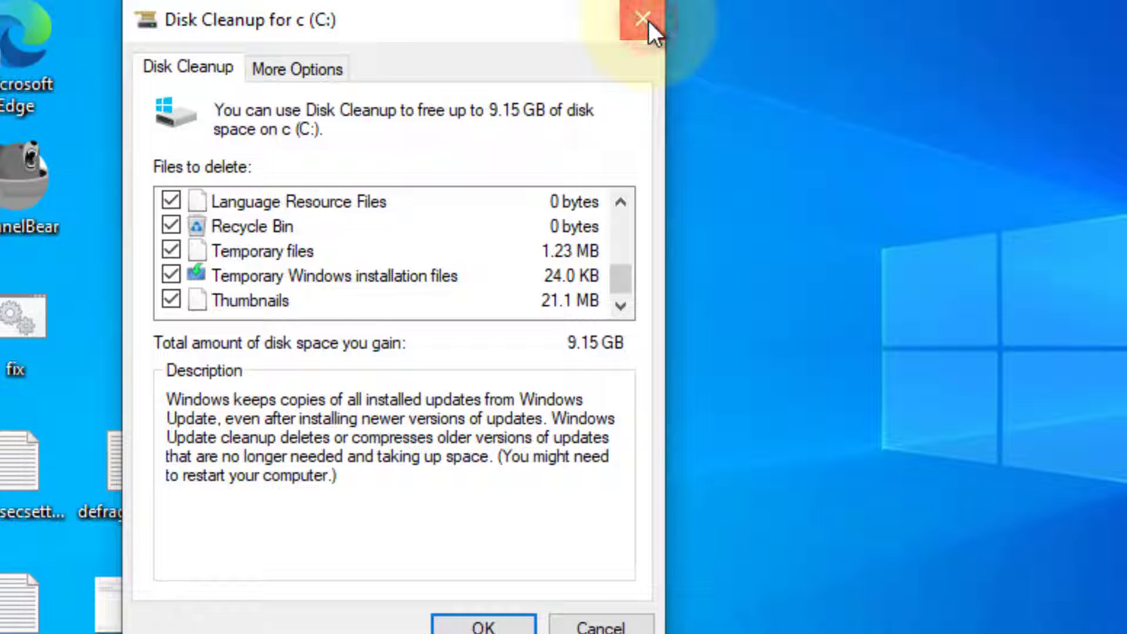
{"action": "left_click", "coordinate": [648, 20]}
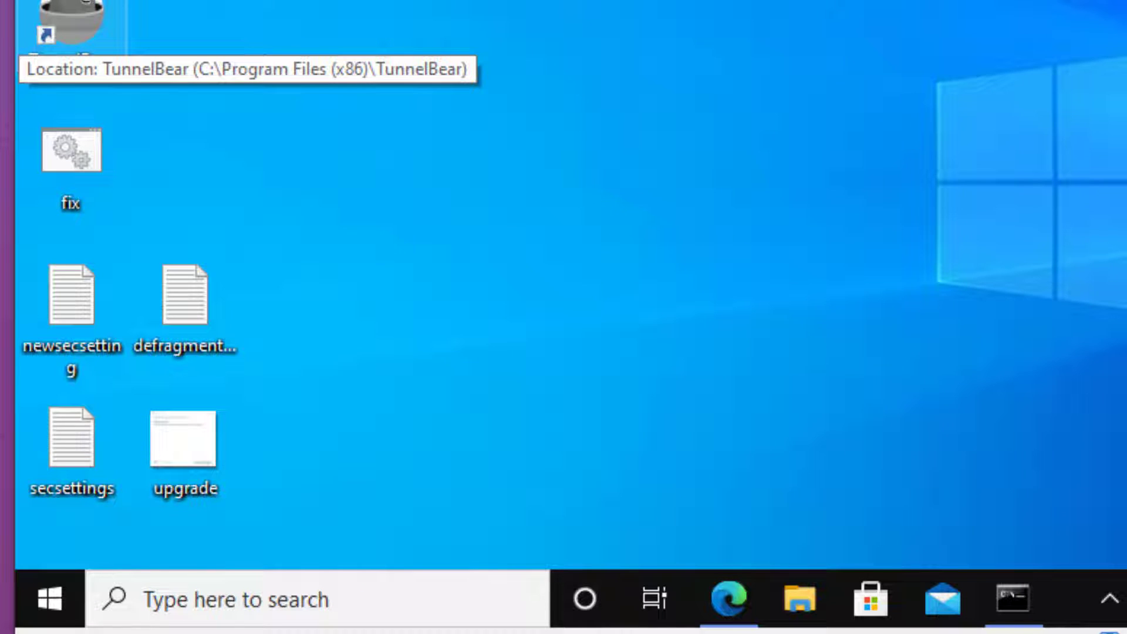
{"action": "left_click", "coordinate": [332, 599]}
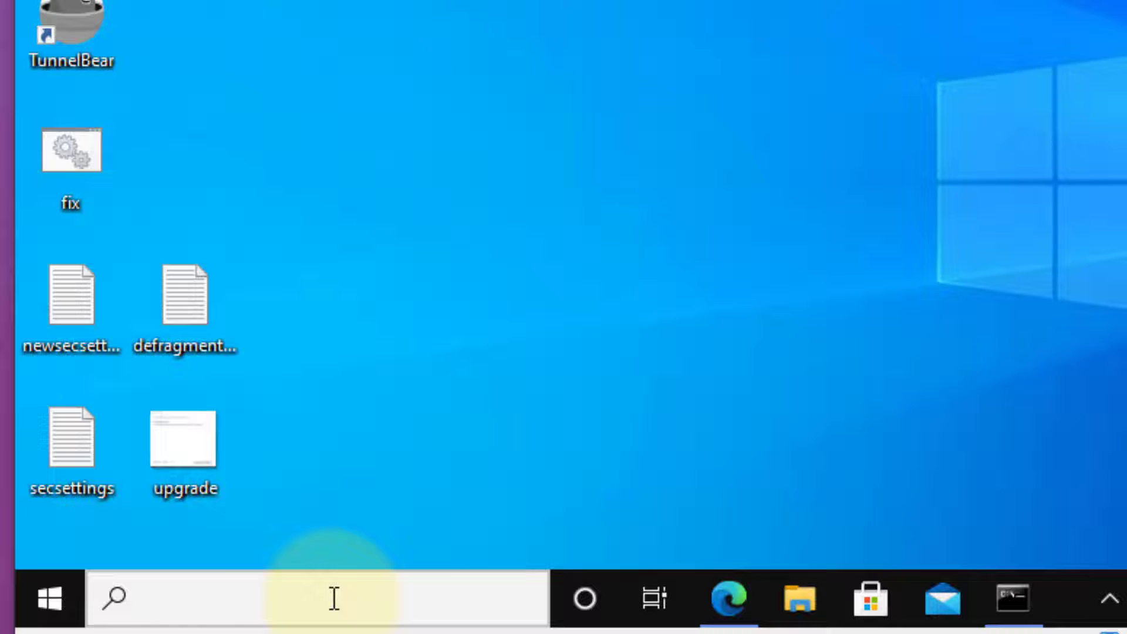
{"action": "type", "text": "one"}
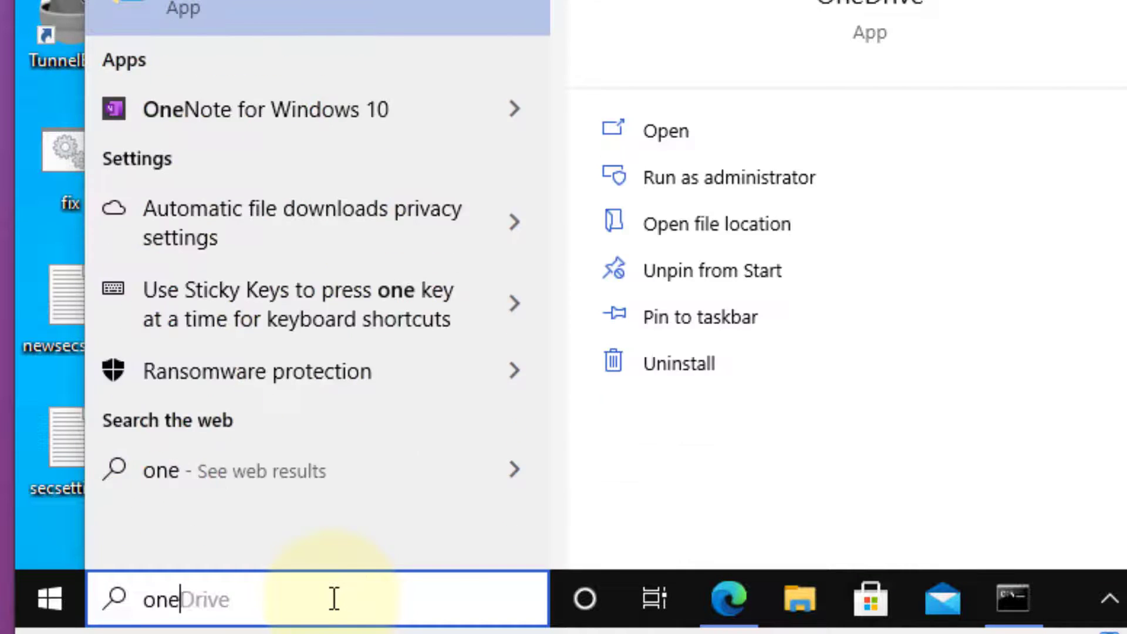
{"action": "type", "text": "drive"}
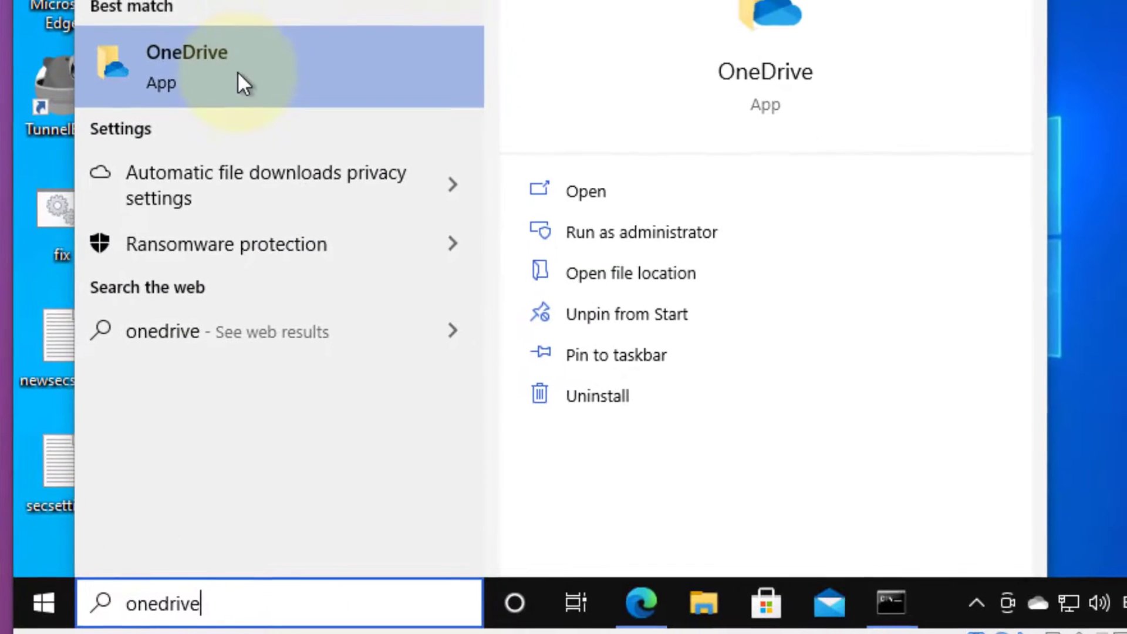
{"action": "left_click", "coordinate": [238, 72]}
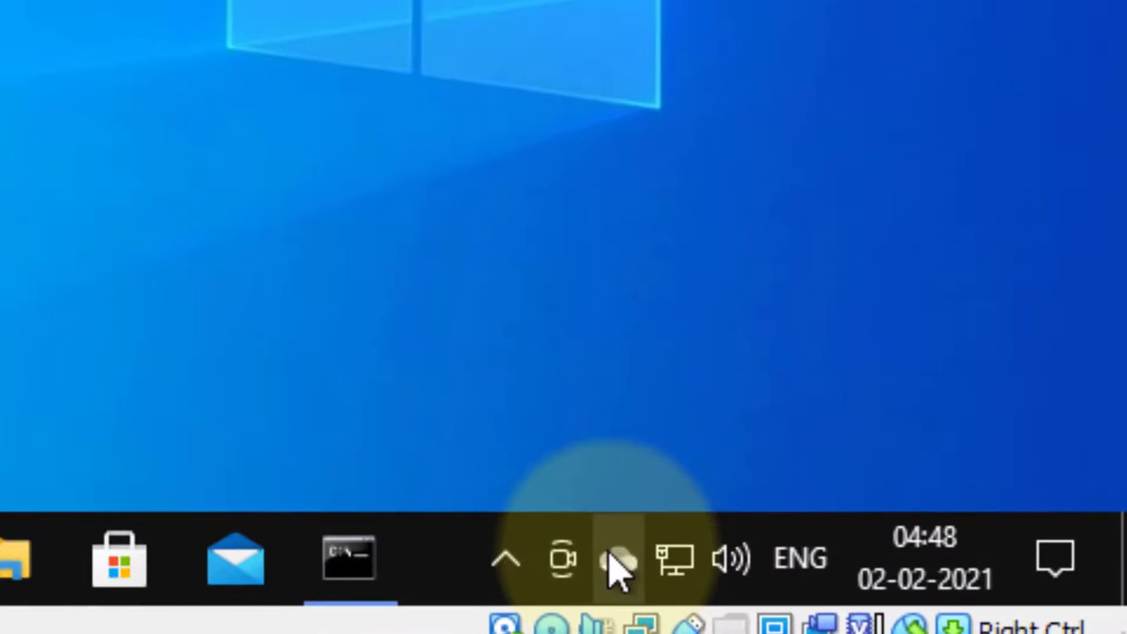
{"action": "left_click", "coordinate": [1034, 603]}
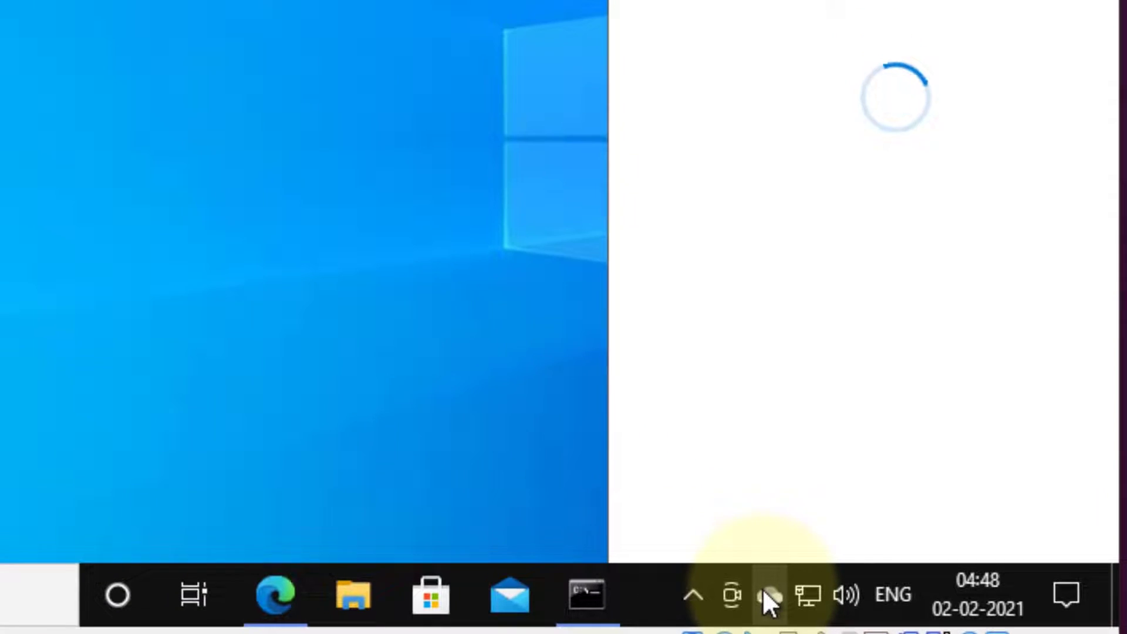
{"action": "right_click", "coordinate": [765, 594]}
{"action": "left_click", "coordinate": [972, 248]}
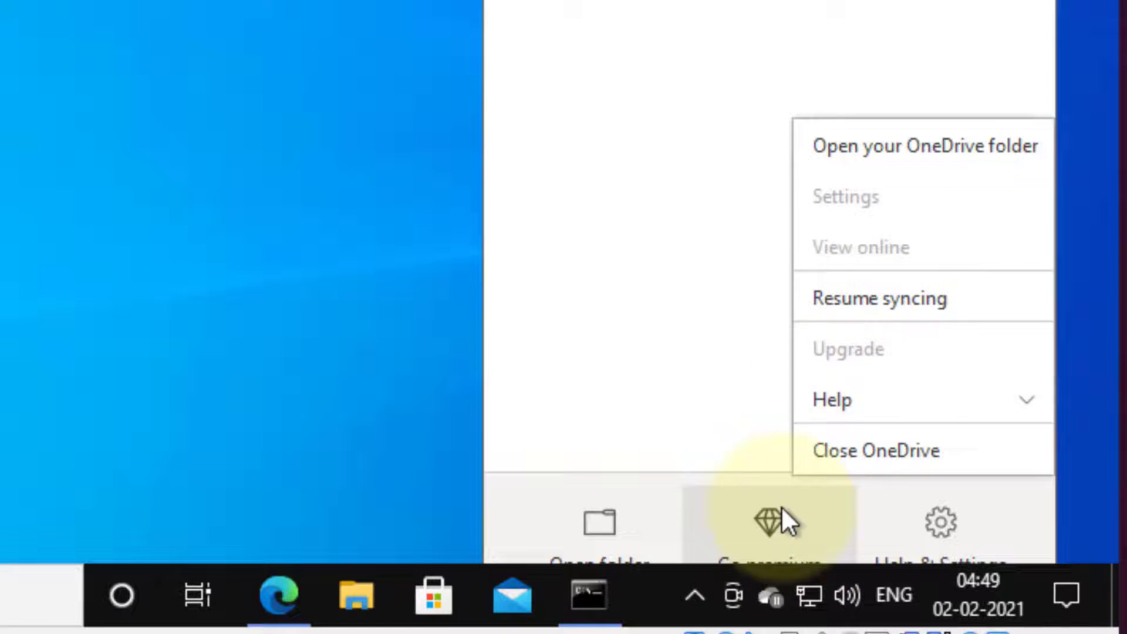
{"action": "left_click", "coordinate": [868, 293]}
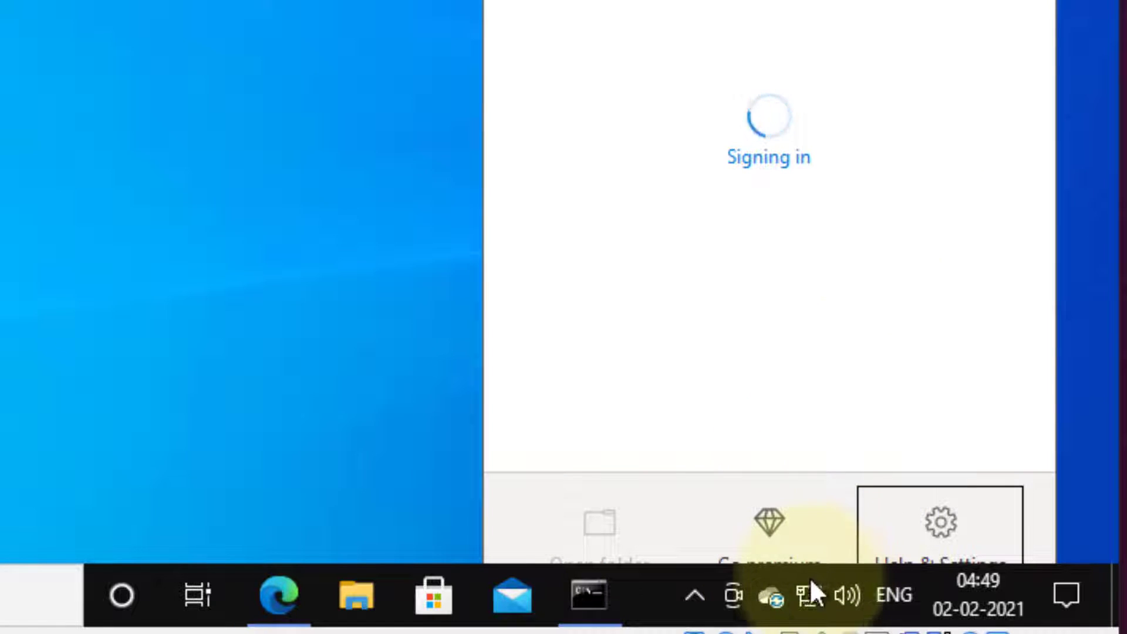
{"action": "left_click", "coordinate": [770, 592]}
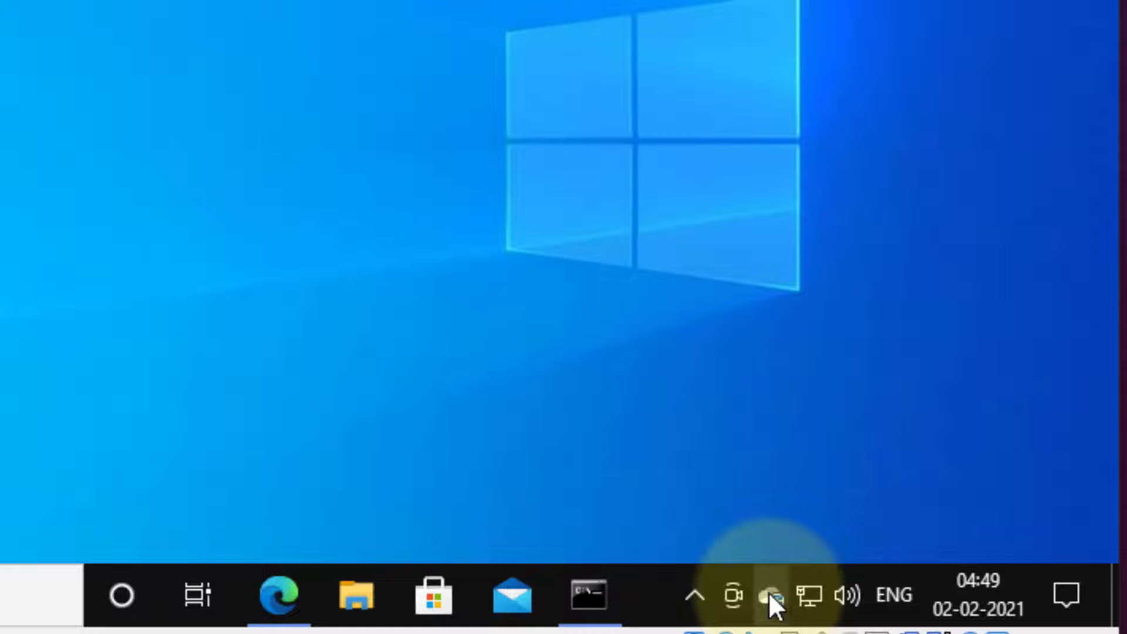
{"action": "right_click", "coordinate": [769, 592]}
{"action": "left_click", "coordinate": [932, 249]}
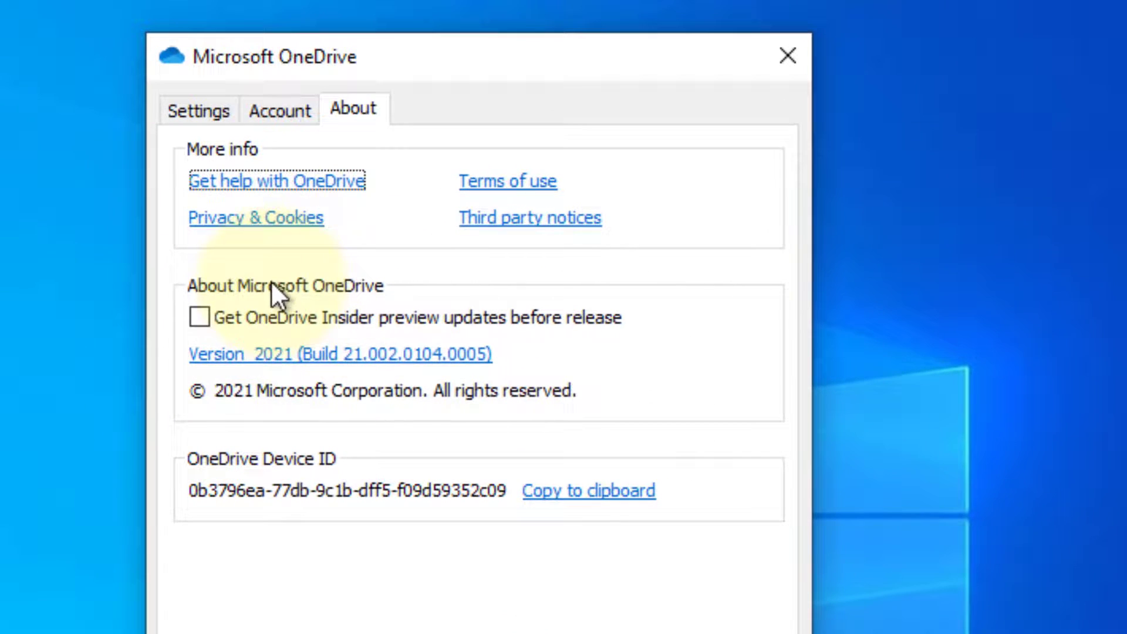
{"action": "left_click", "coordinate": [275, 106]}
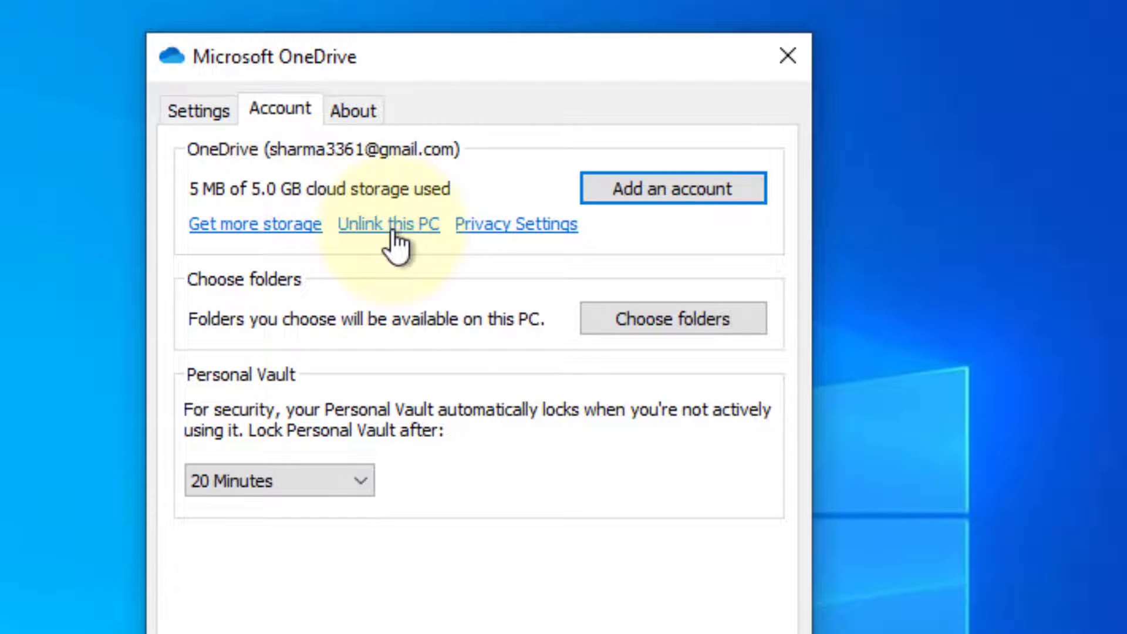
{"action": "left_click", "coordinate": [782, 64]}
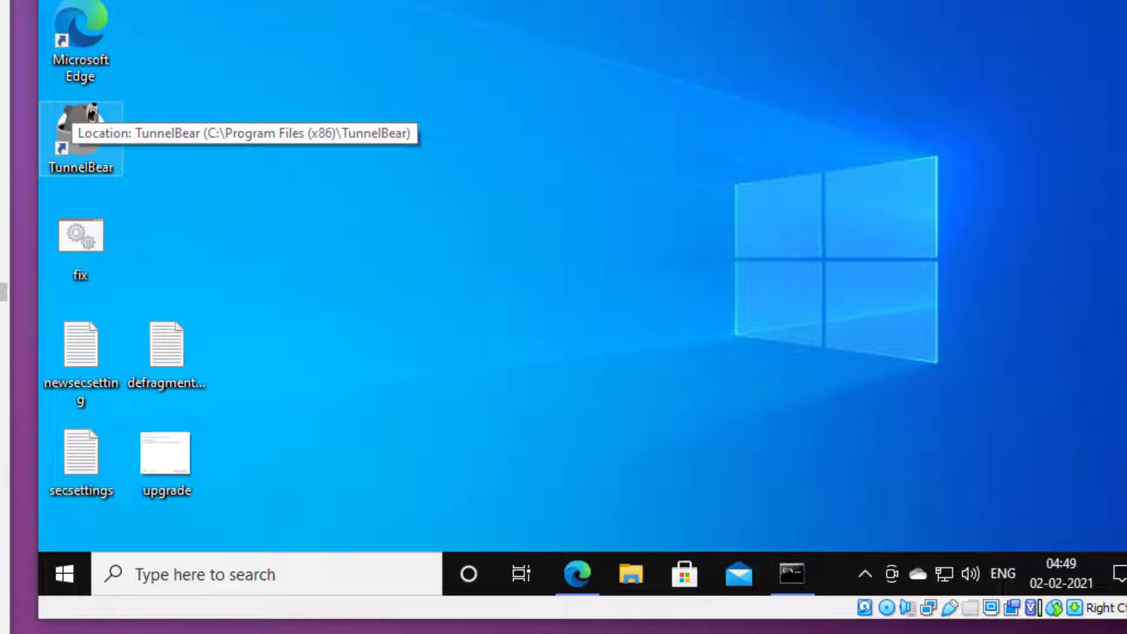
Disable Microsoft OneDrive on Task Manager's Startup tab and close Task Manager.
{"action": "left_click", "coordinate": [526, 238]}
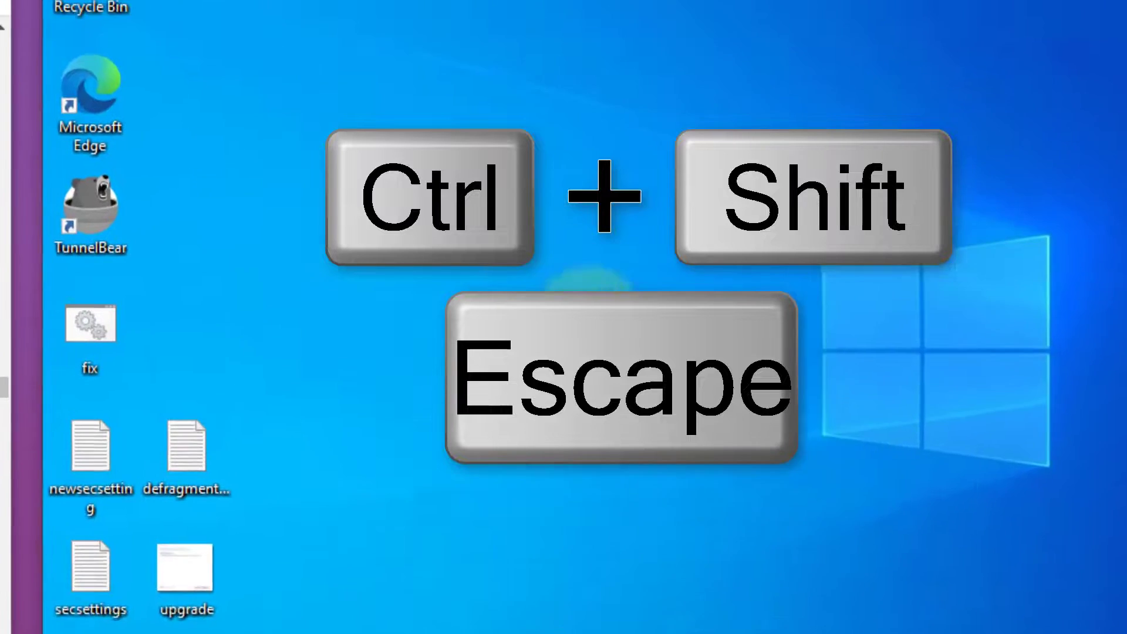
{"action": "key", "text": "ctrl+shift+Escape"}
{"action": "left_click", "coordinate": [436, 94]}
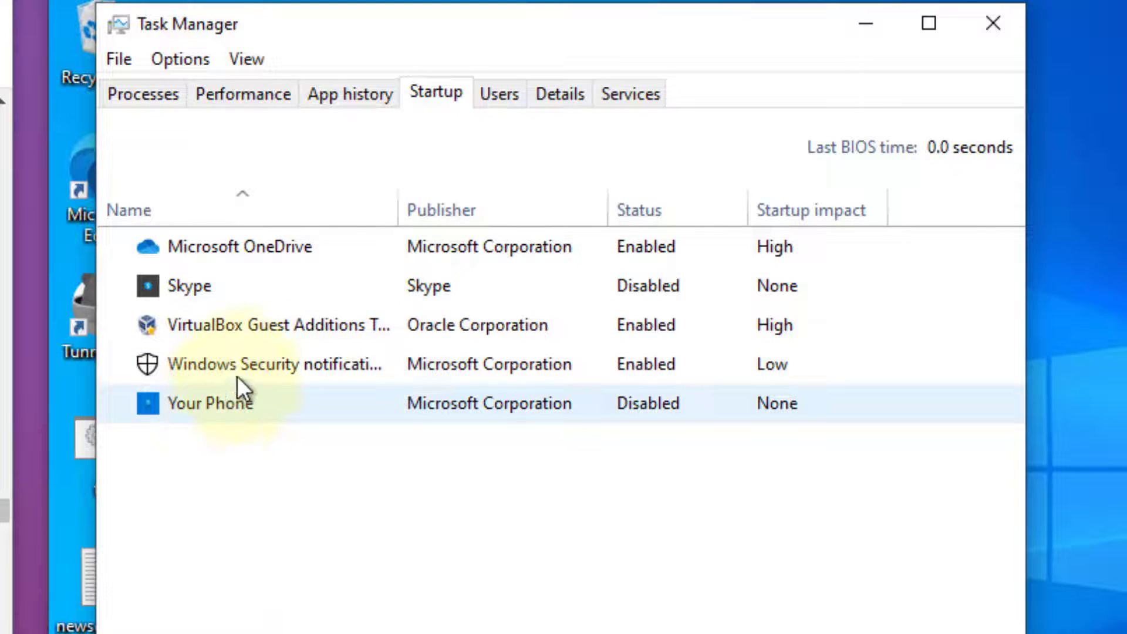
{"action": "right_click", "coordinate": [267, 250]}
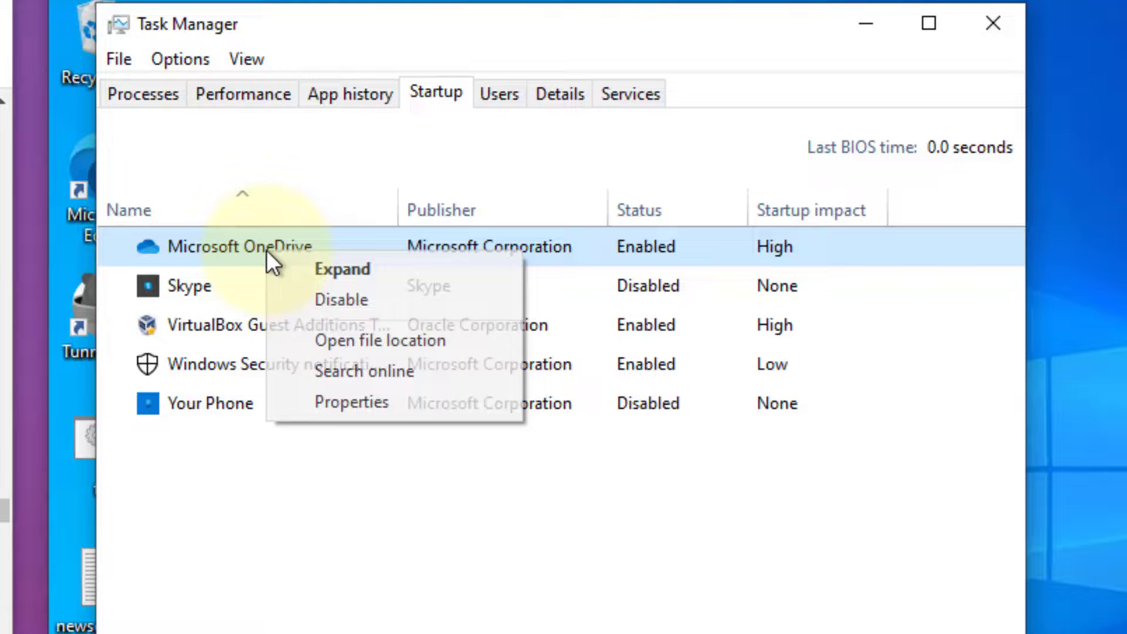
{"action": "left_click", "coordinate": [368, 303]}
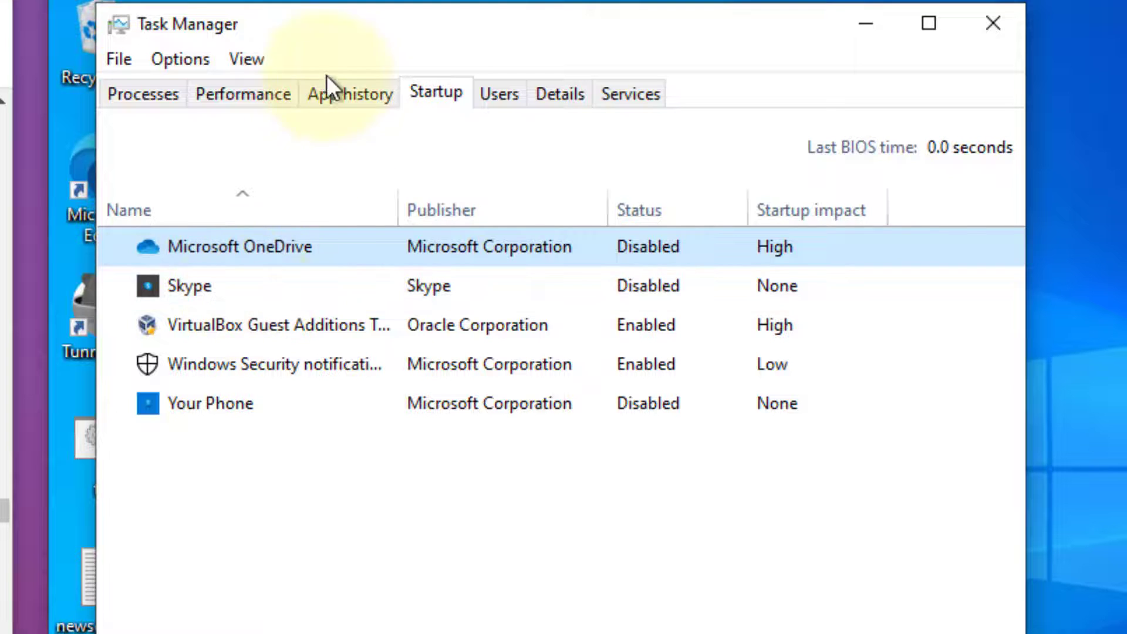
{"action": "left_click", "coordinate": [988, 27]}
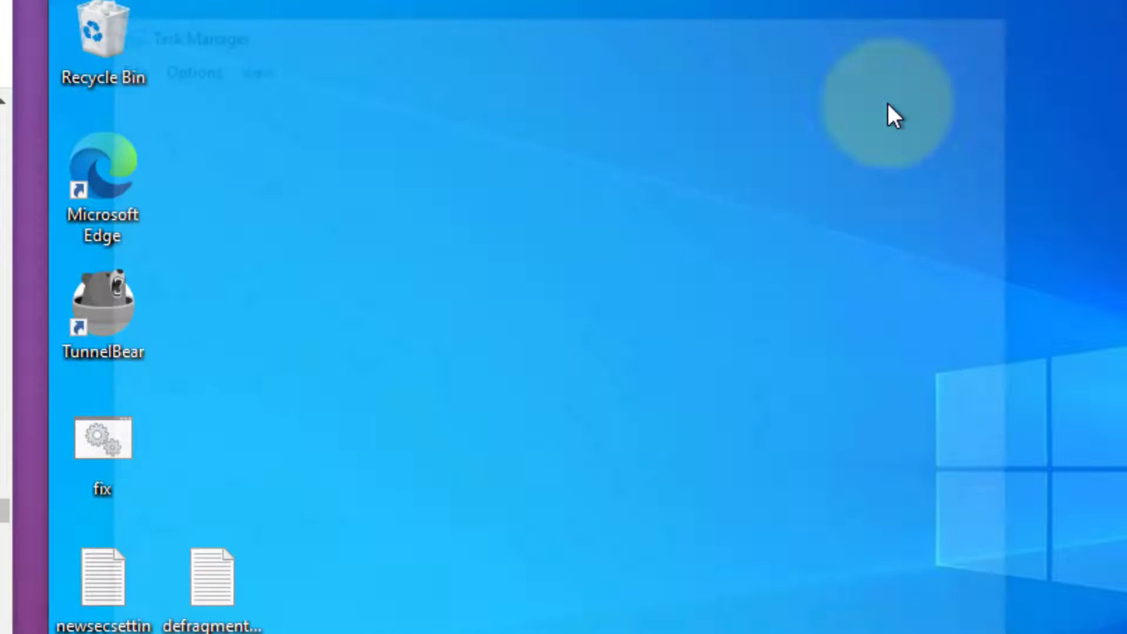
{"action": "left_click", "coordinate": [646, 477]}
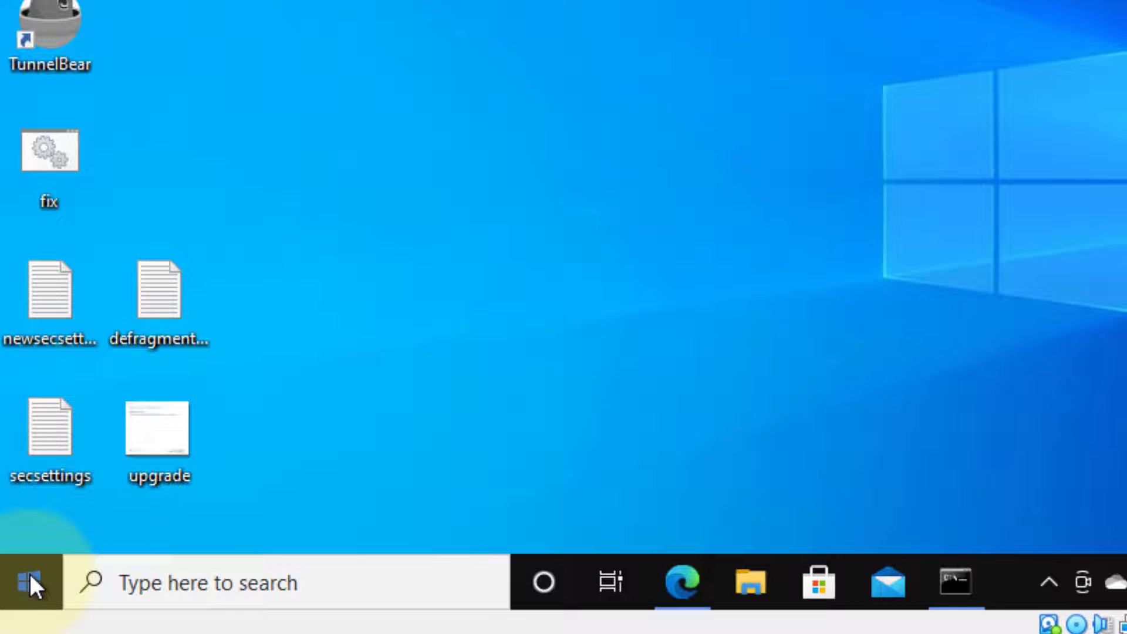
Launch System Properties by running sysdm.cpl from the Win+X menu.
{"action": "right_click", "coordinate": [30, 570]}
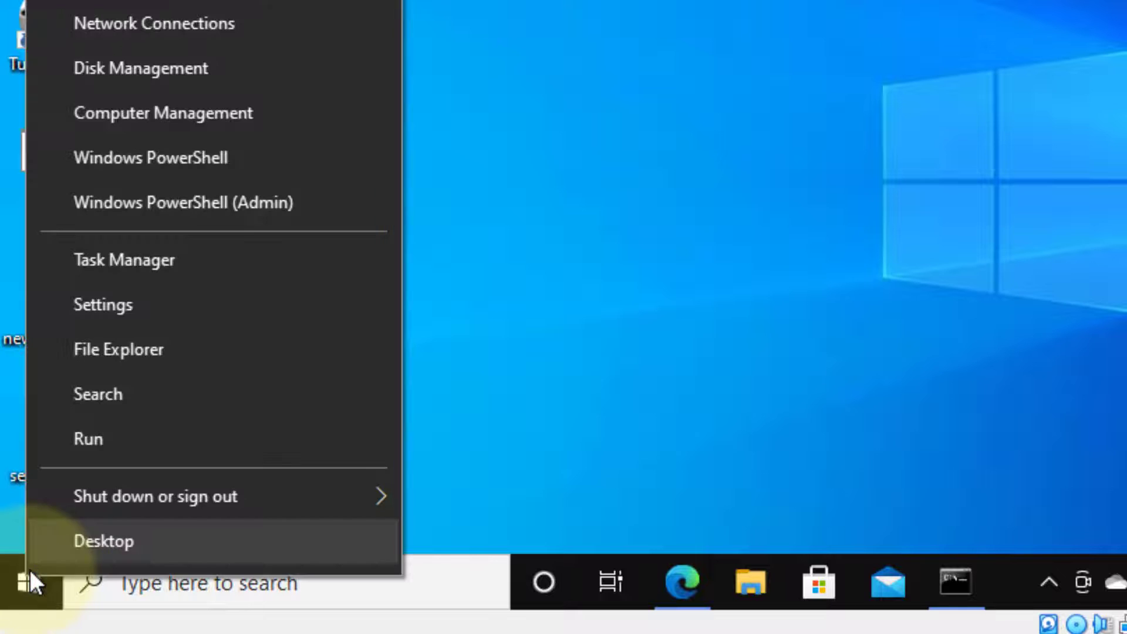
{"action": "left_click", "coordinate": [91, 449]}
{"action": "type", "text": "sysdm"}
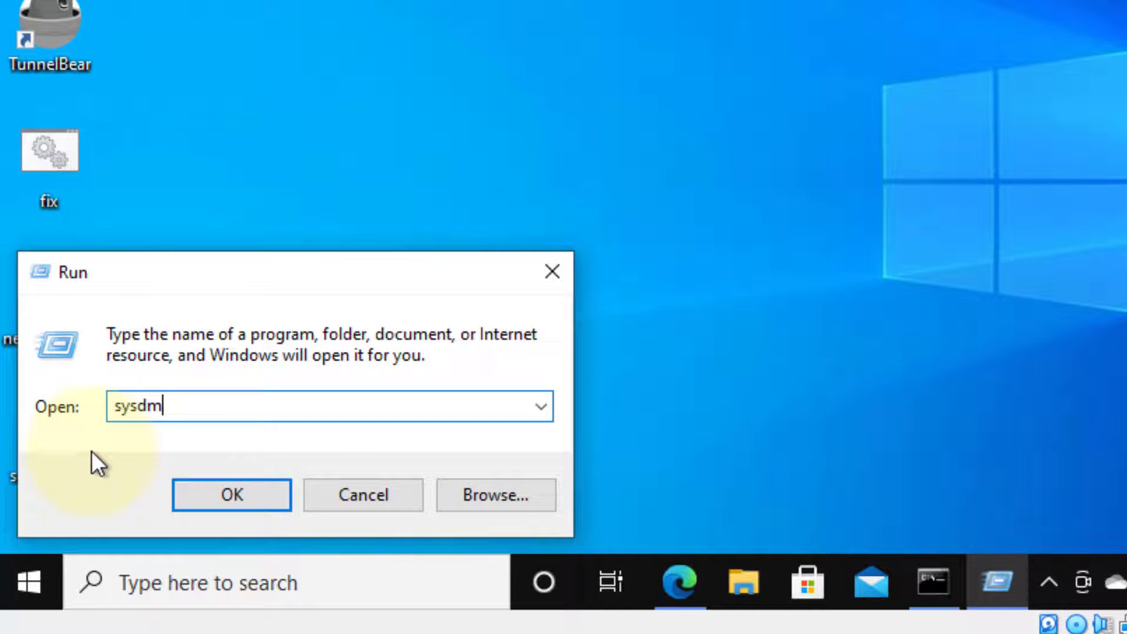
{"action": "type", "text": ".cpl"}
{"action": "key", "text": "Return"}
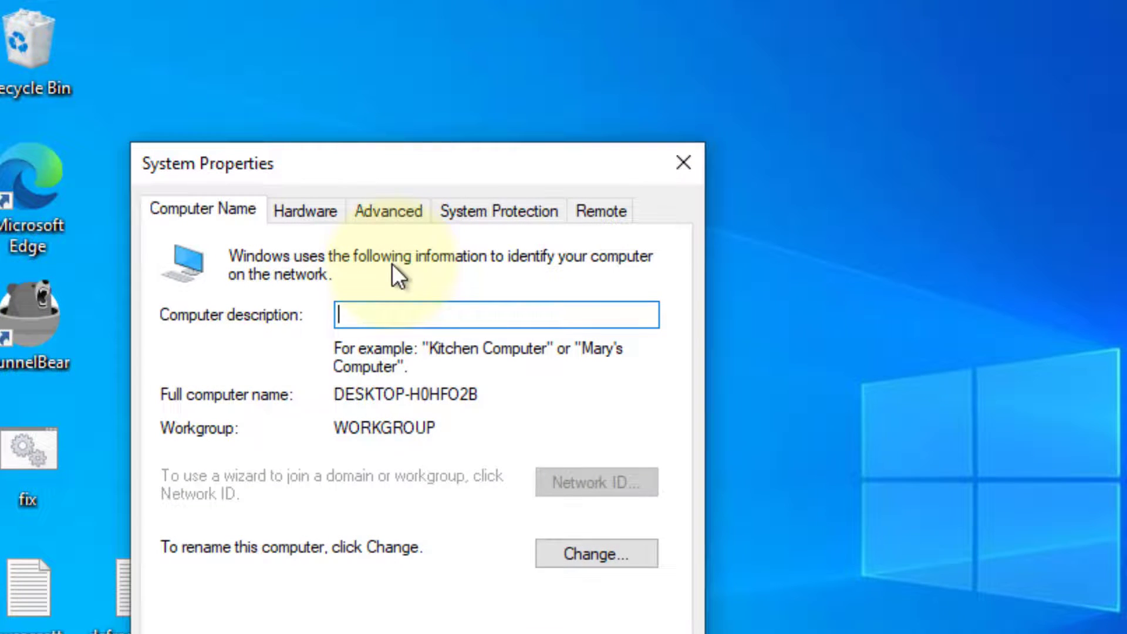
Select 'Adjust for best performance' in Advanced > Performance Settings, apply, and close.
{"action": "left_click", "coordinate": [393, 213]}
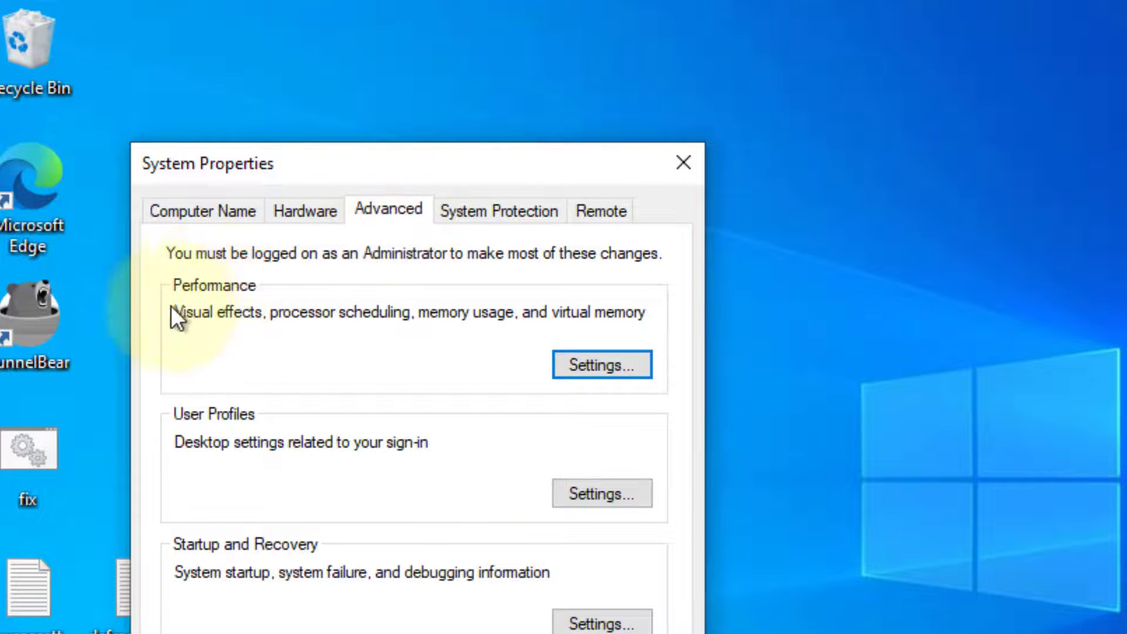
{"action": "left_click", "coordinate": [616, 371]}
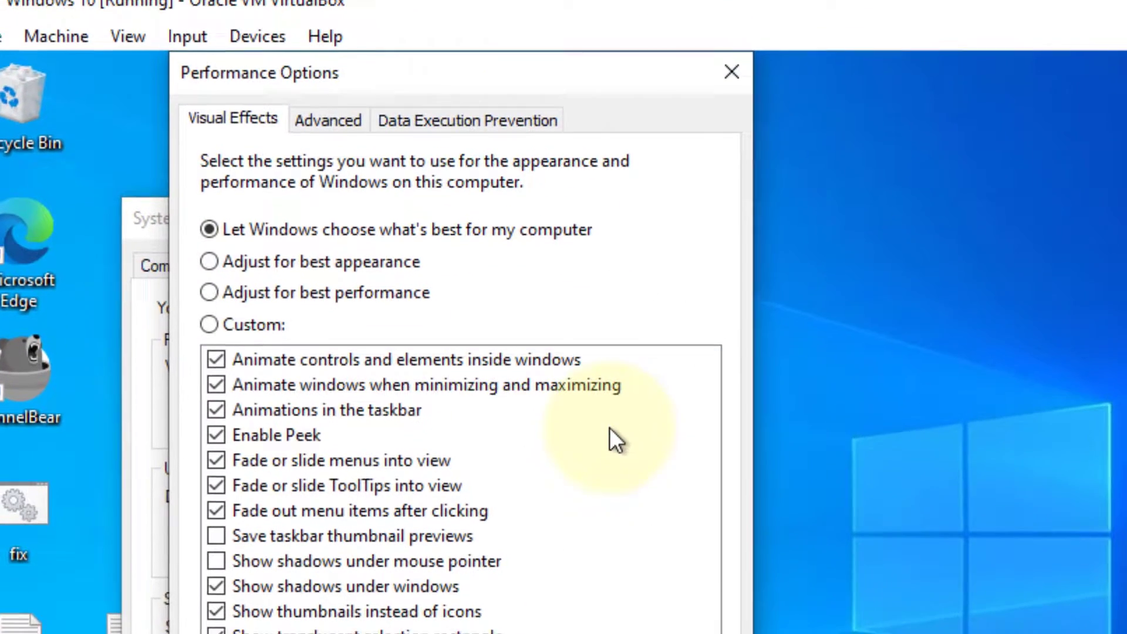
{"action": "left_click", "coordinate": [209, 292]}
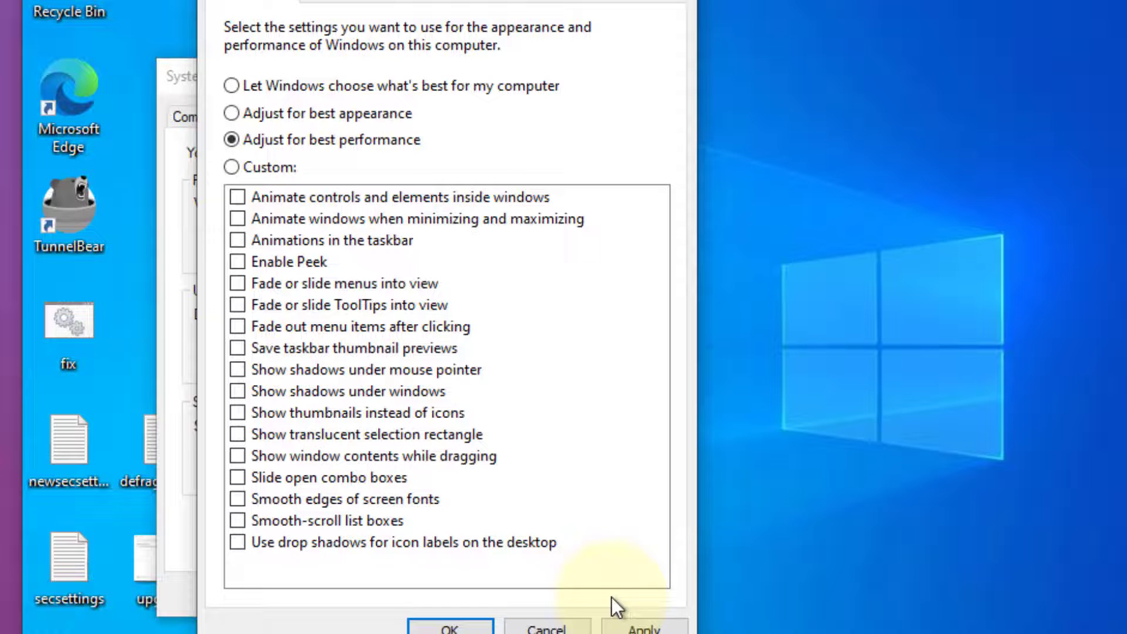
{"action": "left_click", "coordinate": [644, 626]}
{"action": "left_click", "coordinate": [450, 626]}
{"action": "left_click", "coordinate": [635, 74]}
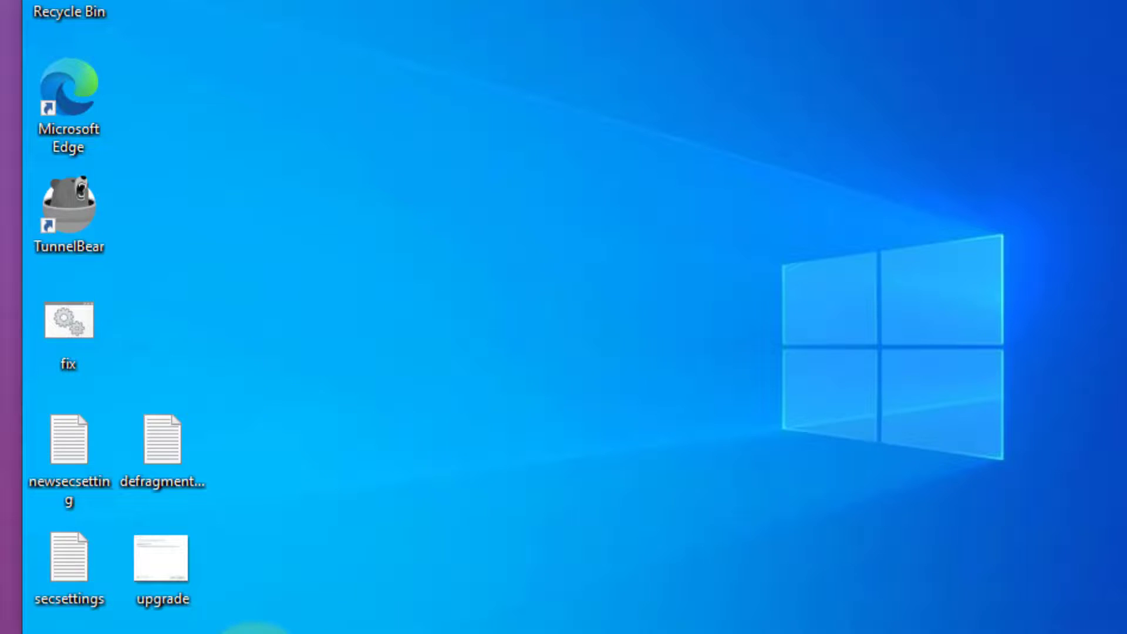
Open Power Options via a powercfg.cpl search and select the hidden High performance plan.
{"action": "left_click", "coordinate": [252, 631]}
{"action": "type", "text": "powercfg.cpl"}
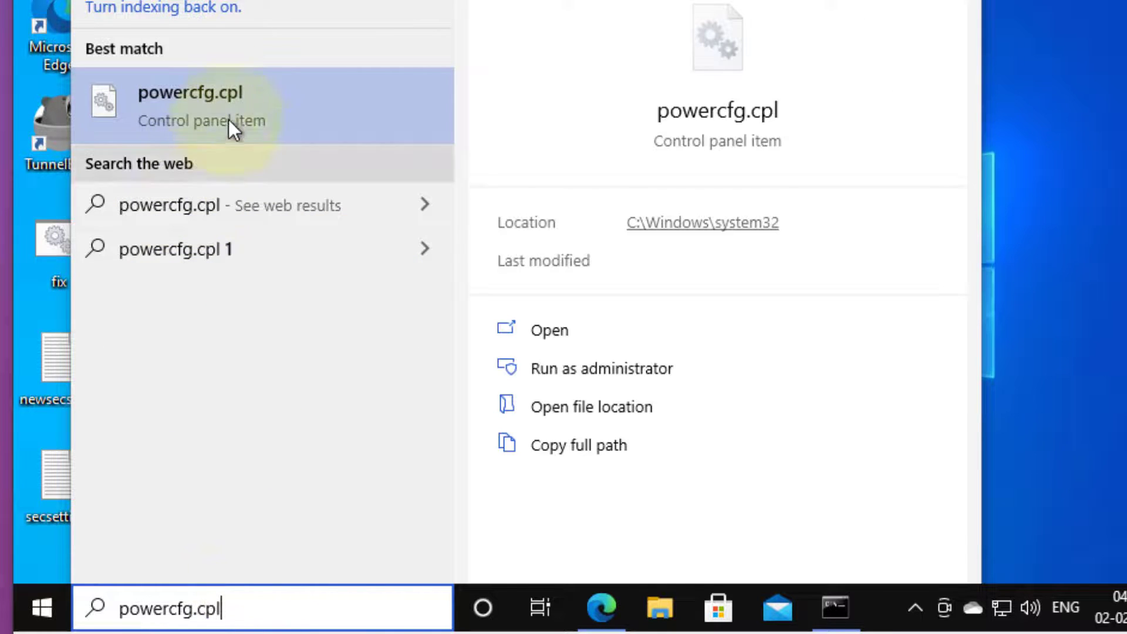
{"action": "left_click", "coordinate": [231, 116]}
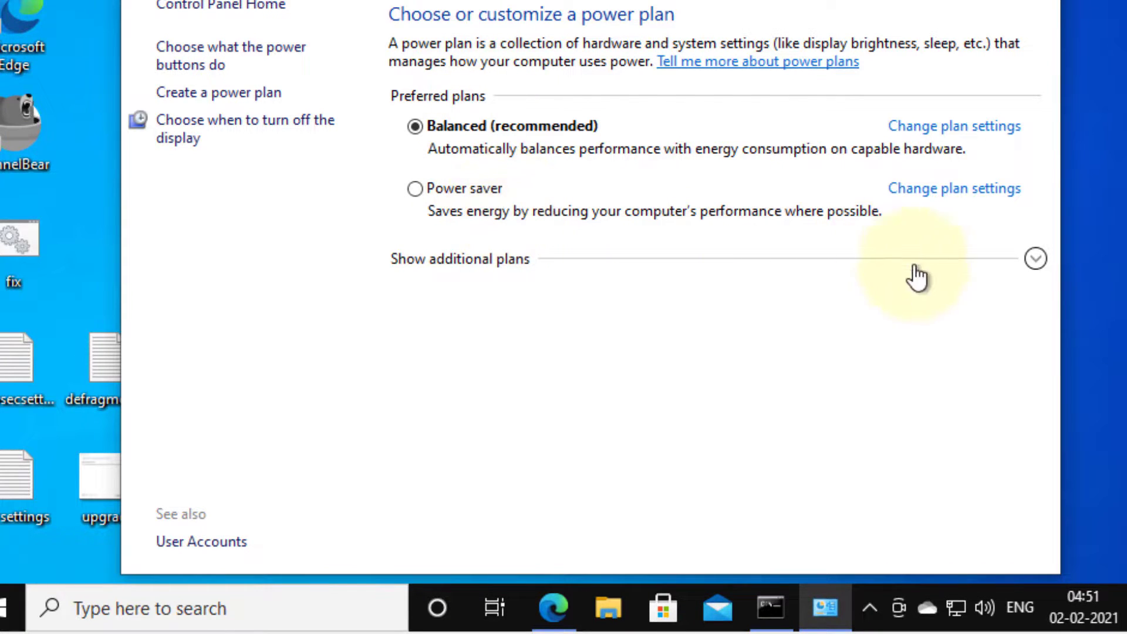
{"action": "left_click", "coordinate": [1035, 260]}
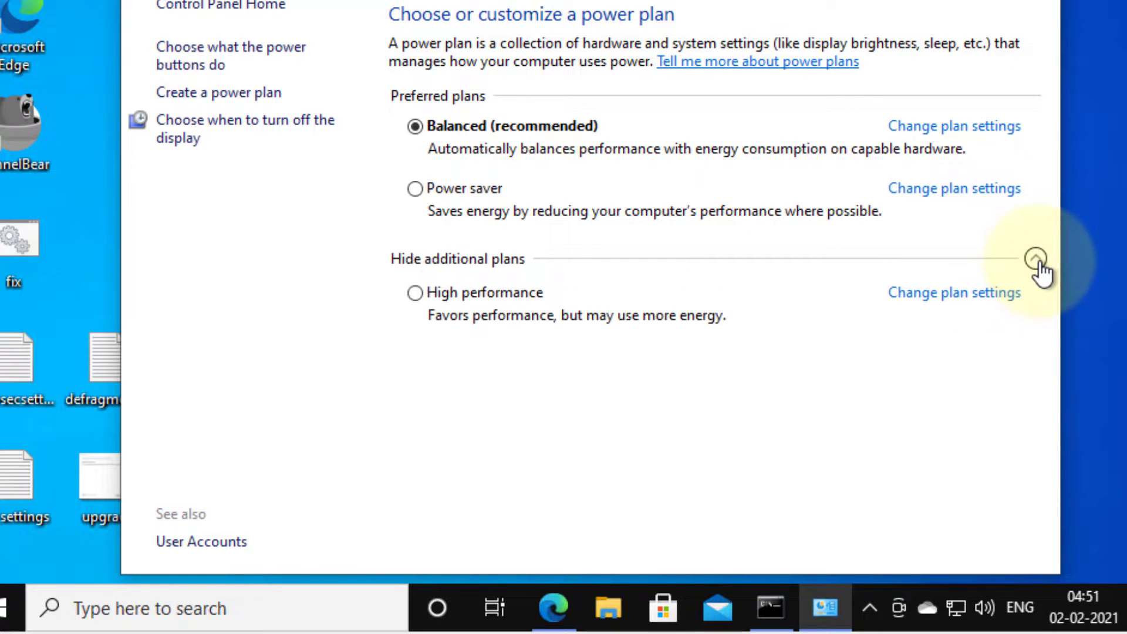
{"action": "left_click", "coordinate": [415, 293]}
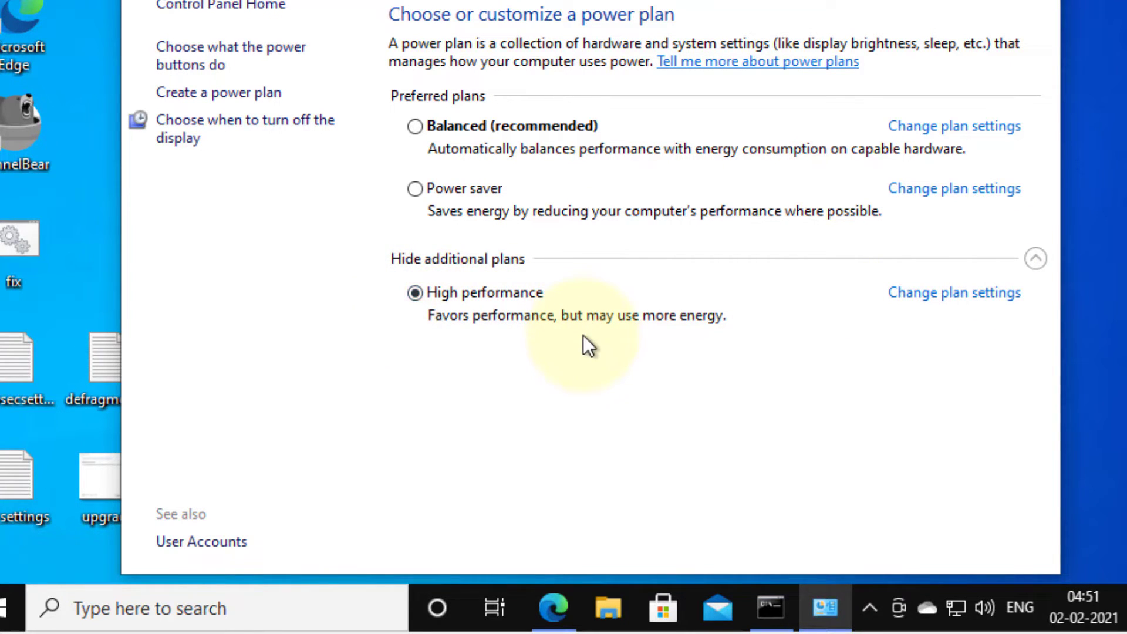